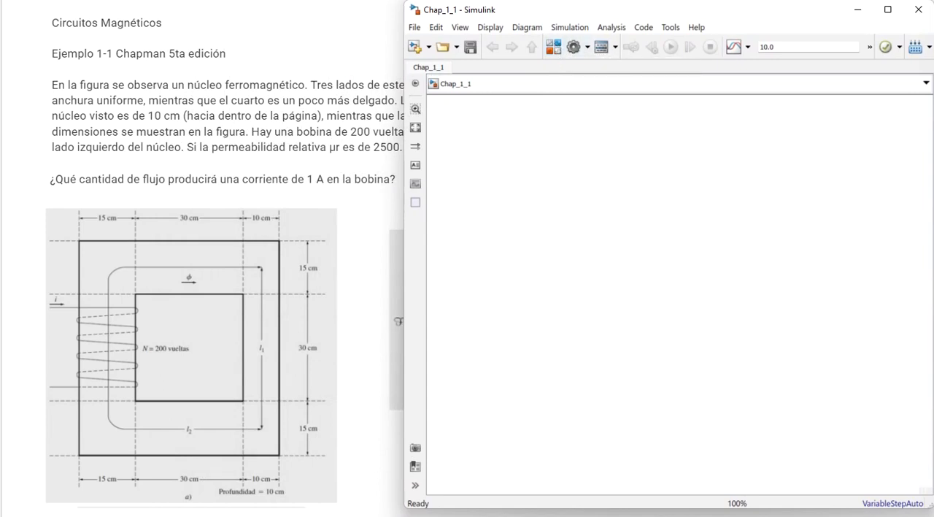
# - Open the library browser and expand the Magnetic category of the Simscape Foundation Library
pyautogui.moveTo(131, 36); pyautogui.dragTo(159, 23)
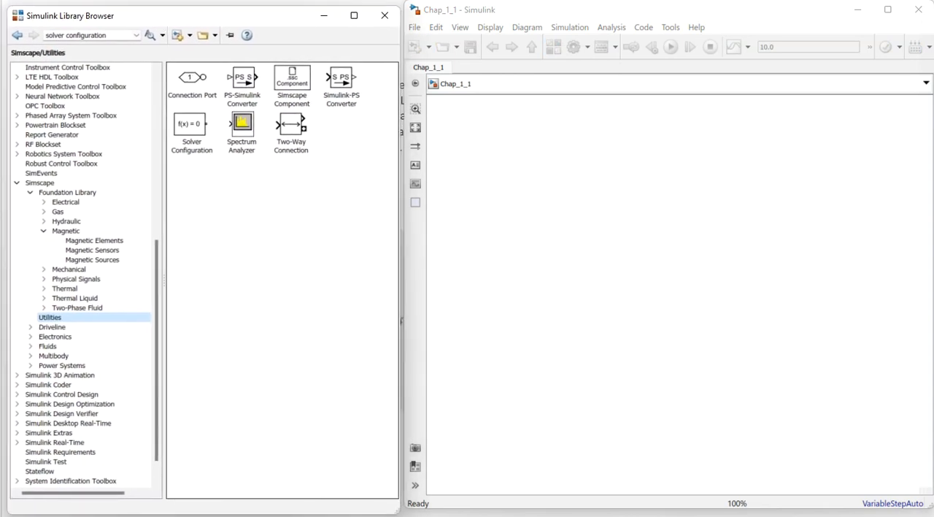
pyautogui.click(16, 182)
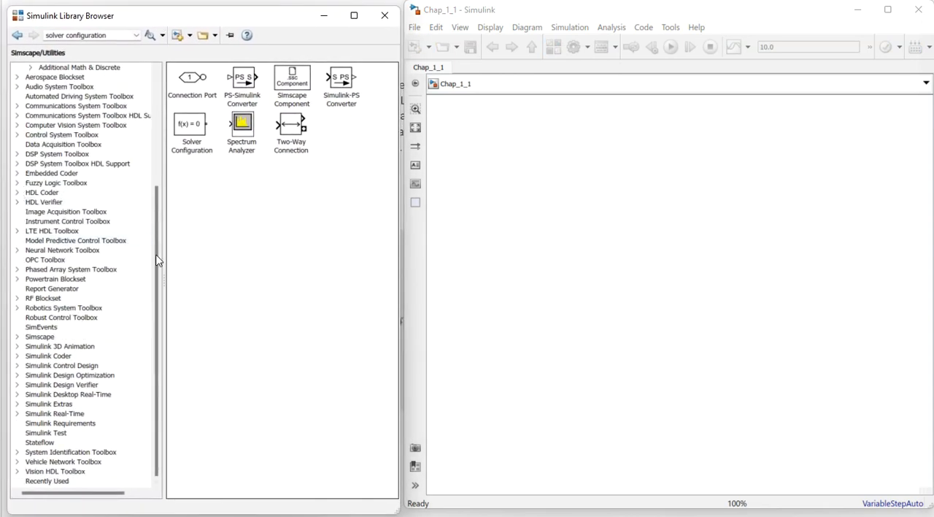
pyautogui.scroll(6, 143, 237)
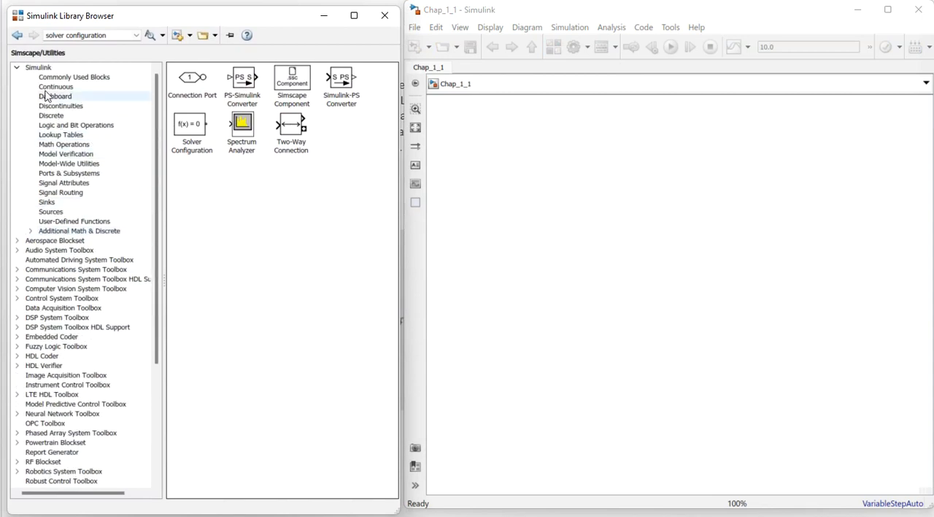
pyautogui.click(17, 68)
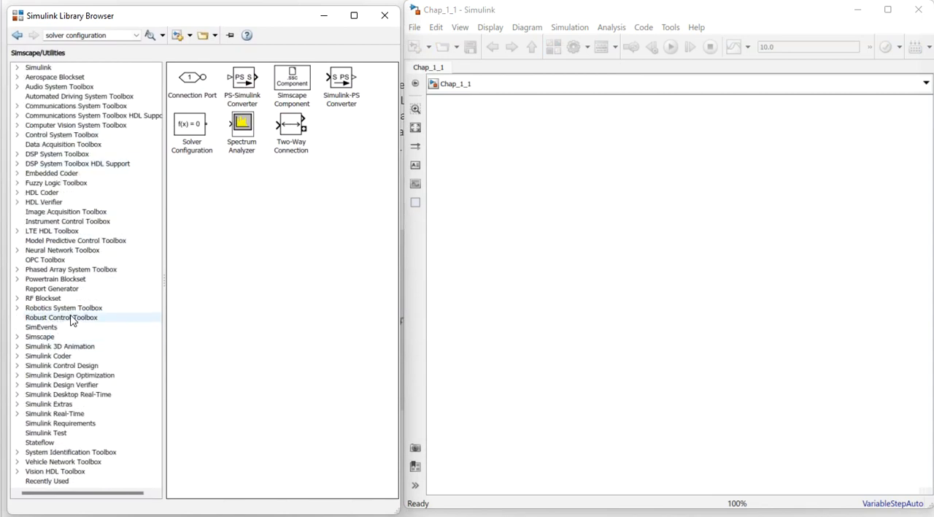
pyautogui.click(17, 336)
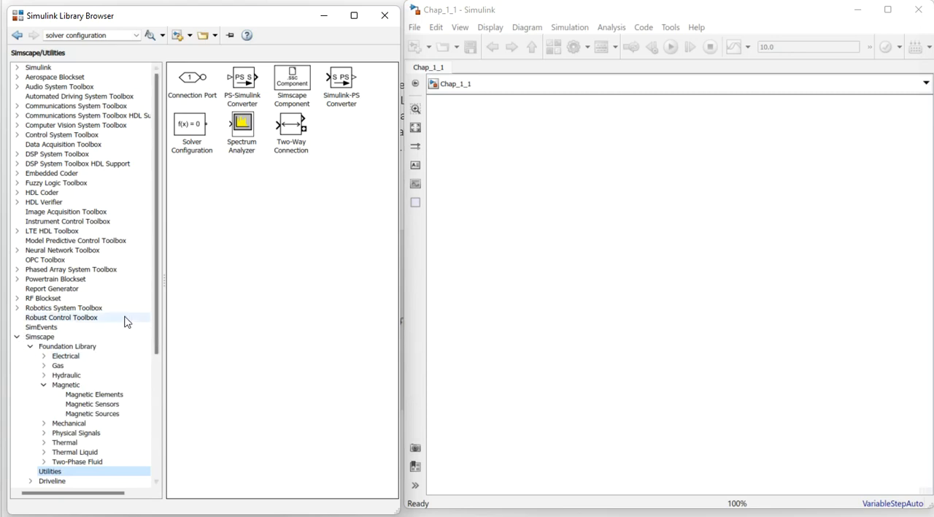
pyautogui.scroll(-2, 126, 321)
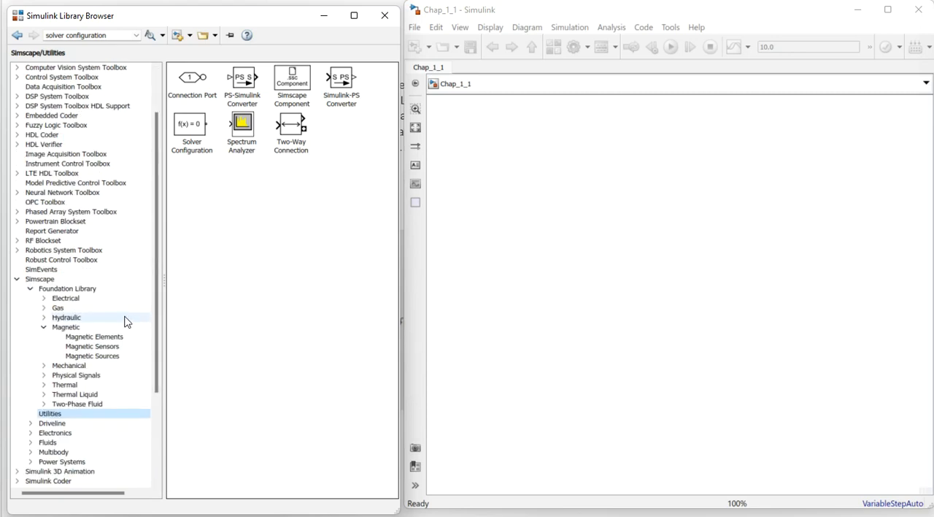
pyautogui.click(43, 327)
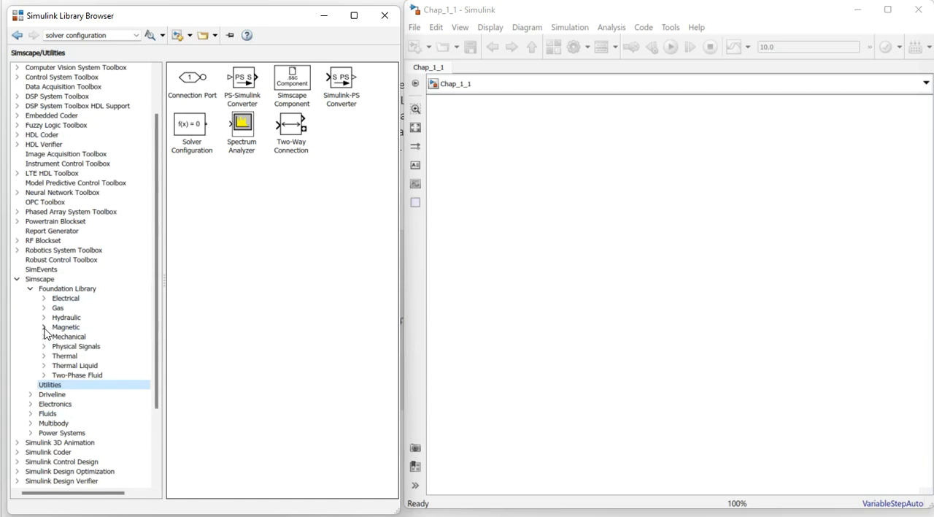
pyautogui.click(44, 328)
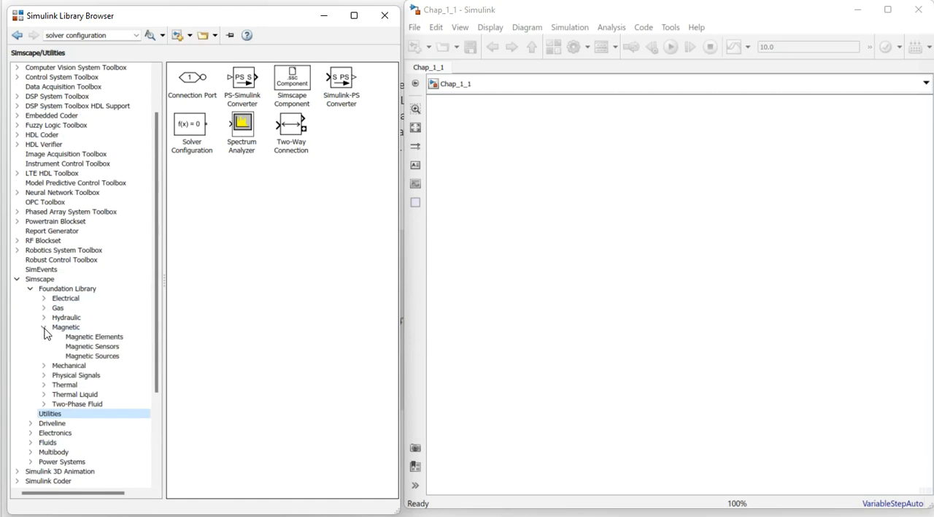
# - Review the magnetic elements, sensors and sources, and add an MMF Source block to the model
pyautogui.click(99, 339)
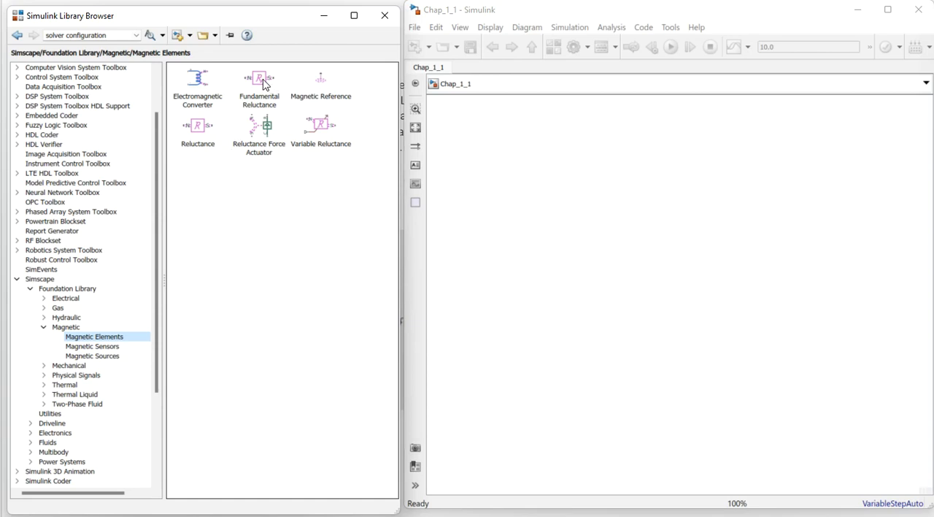
pyautogui.click(87, 347)
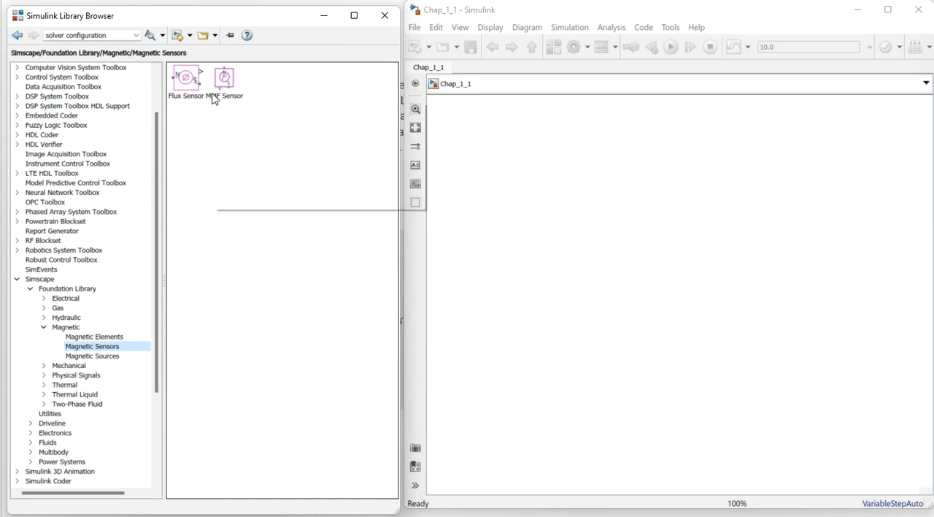
pyautogui.click(94, 356)
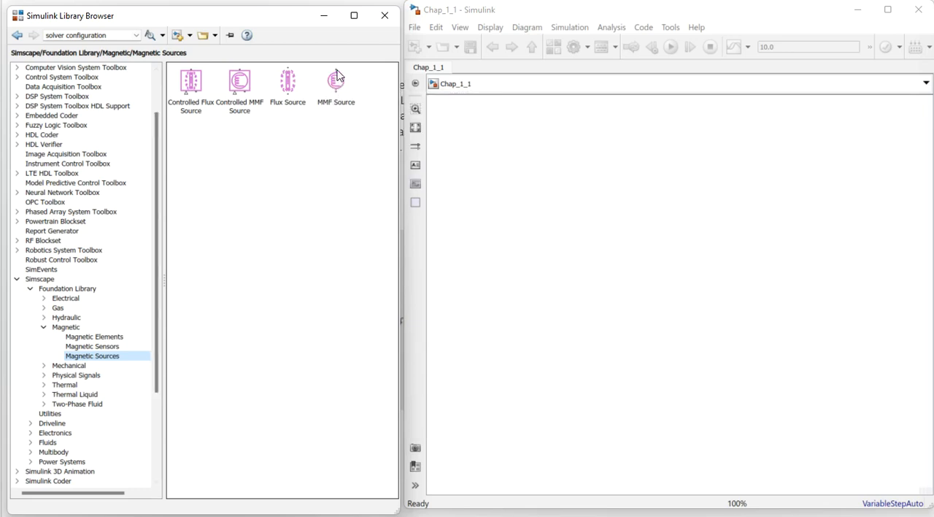
pyautogui.moveTo(332, 80)
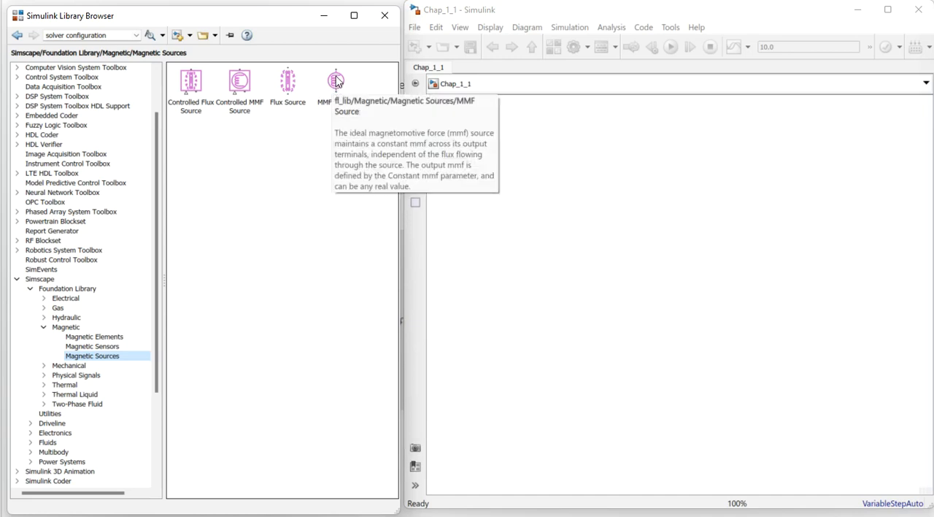
pyautogui.moveTo(339, 91); pyautogui.dragTo(544, 262)
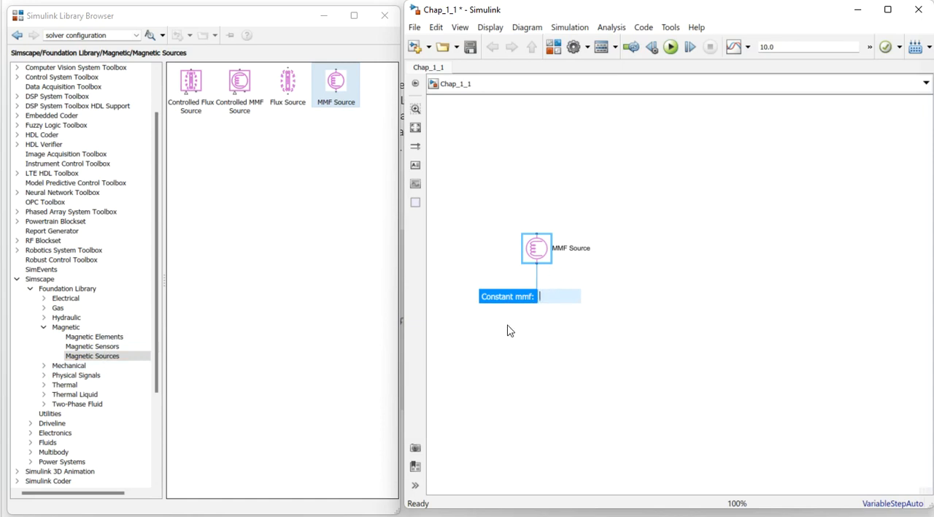
# - Add two Fundamental Reluctance blocks, one above the other, to the right of the MMF Source
pyautogui.click(96, 338)
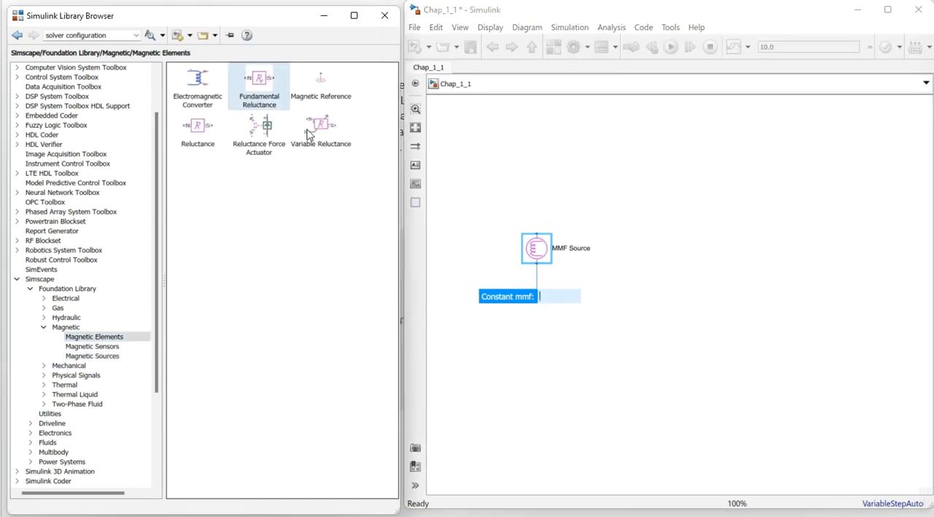
pyautogui.moveTo(265, 91); pyautogui.dragTo(713, 315)
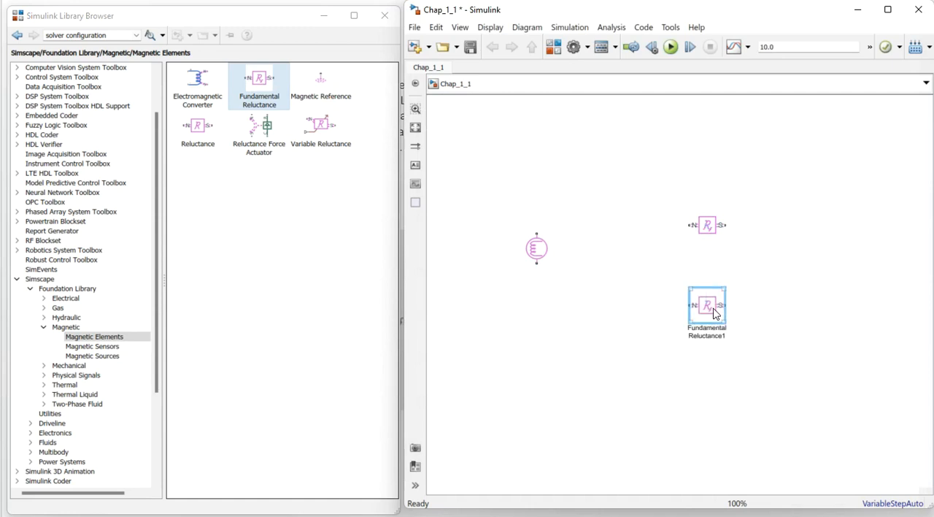
pyautogui.moveTo(544, 252); pyautogui.dragTo(707, 214)
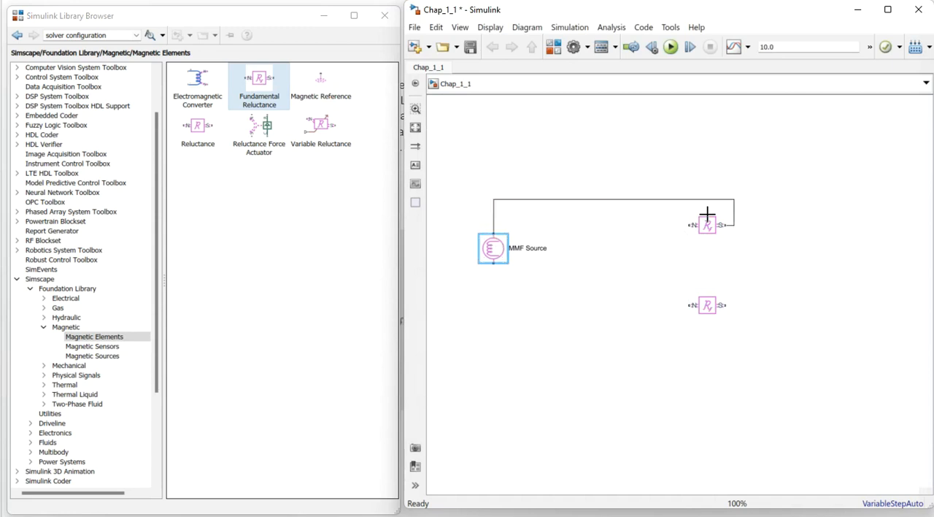
pyautogui.click(712, 229)
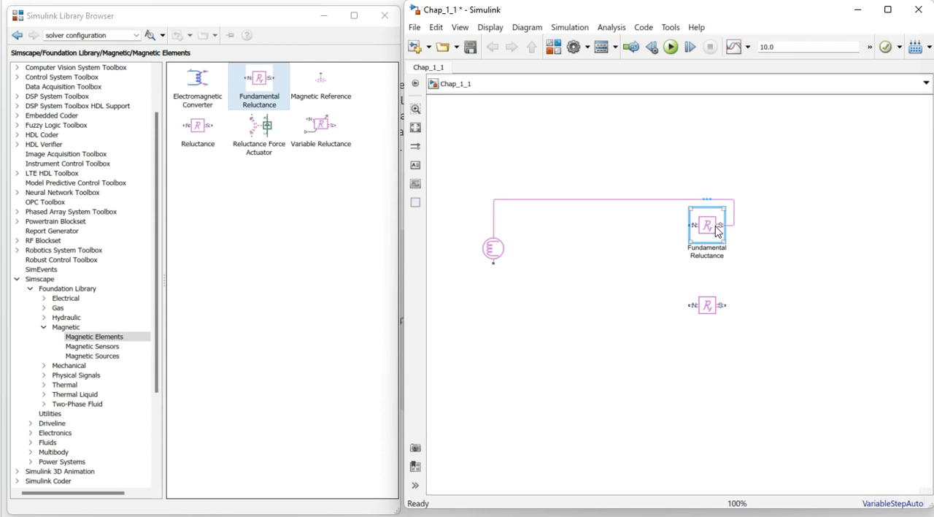
pyautogui.click(755, 240)
pyautogui.click(708, 234)
pyautogui.click(734, 212)
pyautogui.press('Delete')
# - Rotate both Fundamental Reluctance blocks to vertical and shift the upper one slightly down
pyautogui.click(707, 229)
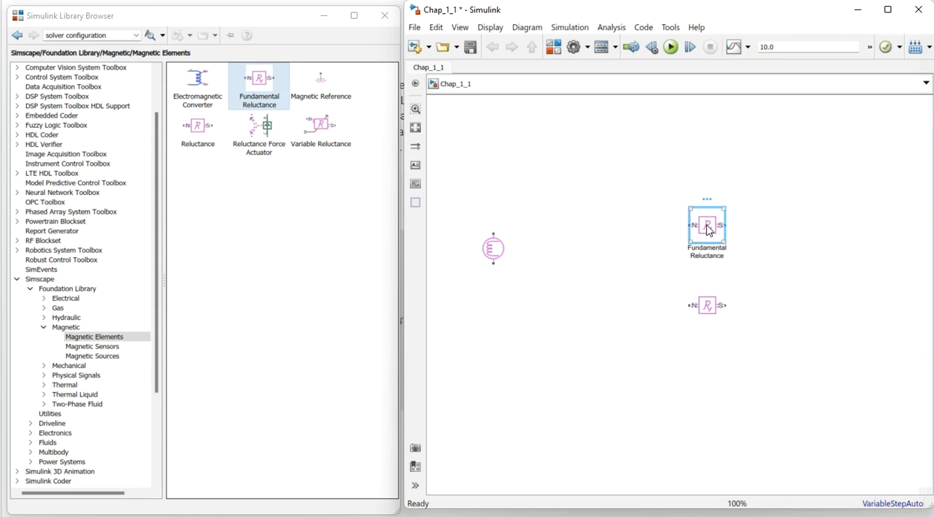
pyautogui.hotkey('ctrl', 'r')
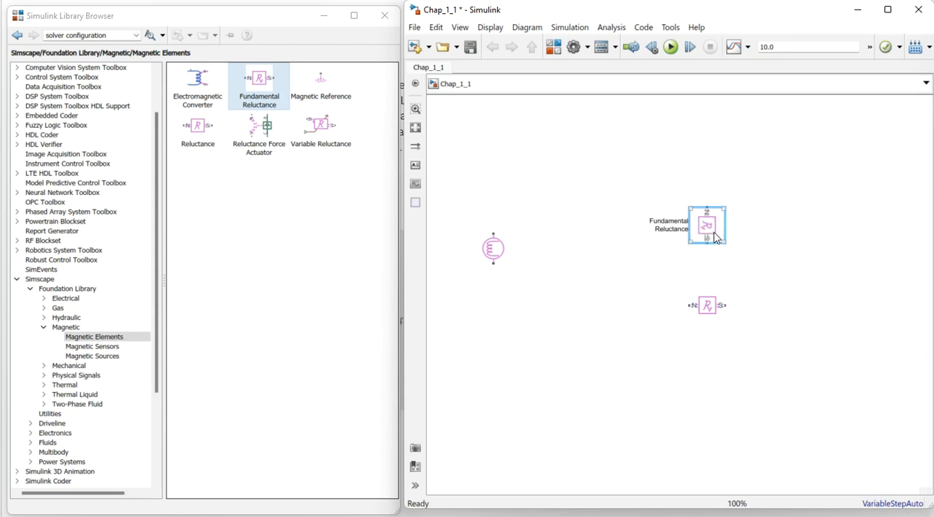
pyautogui.click(713, 314)
pyautogui.hotkey('ctrl', 'r')
pyautogui.moveTo(703, 227); pyautogui.dragTo(704, 234)
# - Wire the MMF Source and the two reluctances into a closed series loop, and center the source vertically on its branch
pyautogui.moveTo(493, 233); pyautogui.dragTo(707, 216)
pyautogui.moveTo(494, 265); pyautogui.dragTo(706, 325)
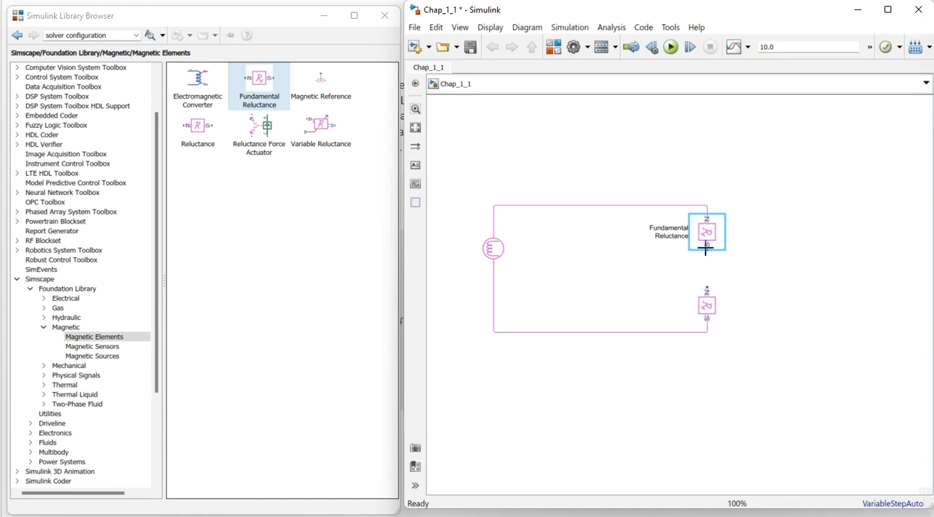
pyautogui.moveTo(706, 252); pyautogui.dragTo(706, 291)
pyautogui.moveTo(493, 249); pyautogui.dragTo(494, 269)
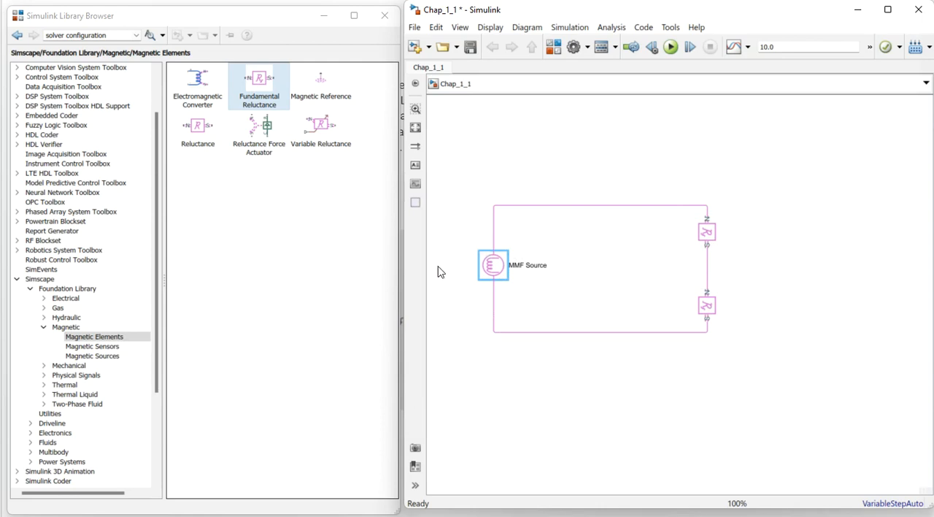
# - Set the MMF Source's constant mmf to 200 A
pyautogui.doubleClick(495, 267)
pyautogui.moveTo(428, 97); pyautogui.dragTo(664, 110)
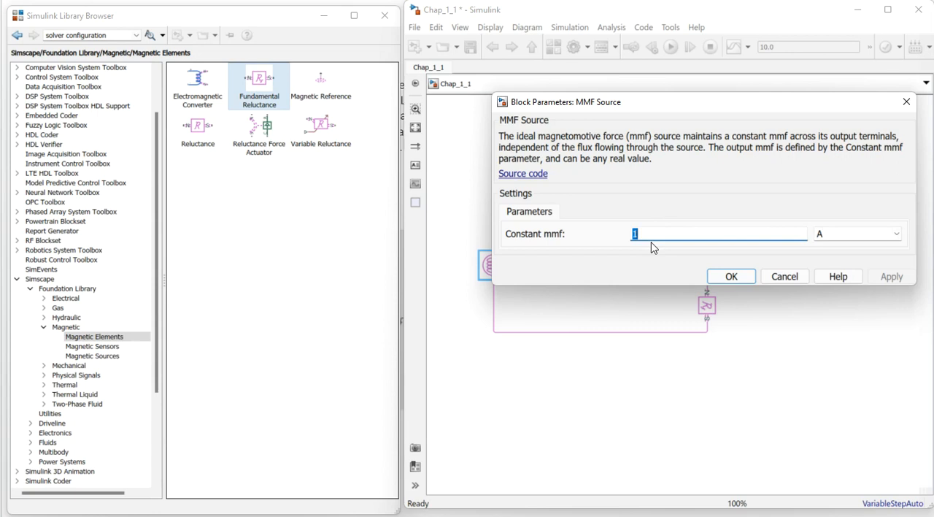
pyautogui.write('200')
pyautogui.click(891, 276)
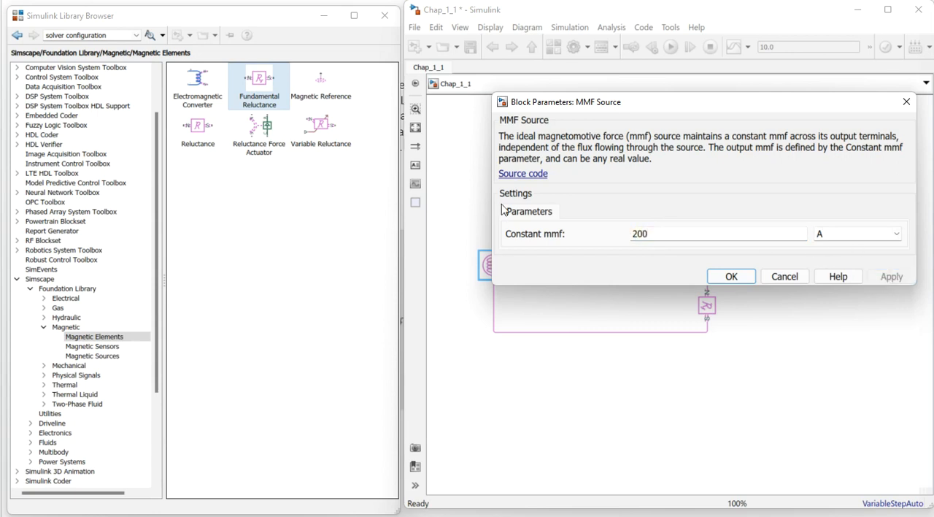
pyautogui.click(730, 276)
# - Open the block parameters of the upper Fundamental Reluctance
pyautogui.click(691, 245)
pyautogui.click(711, 234)
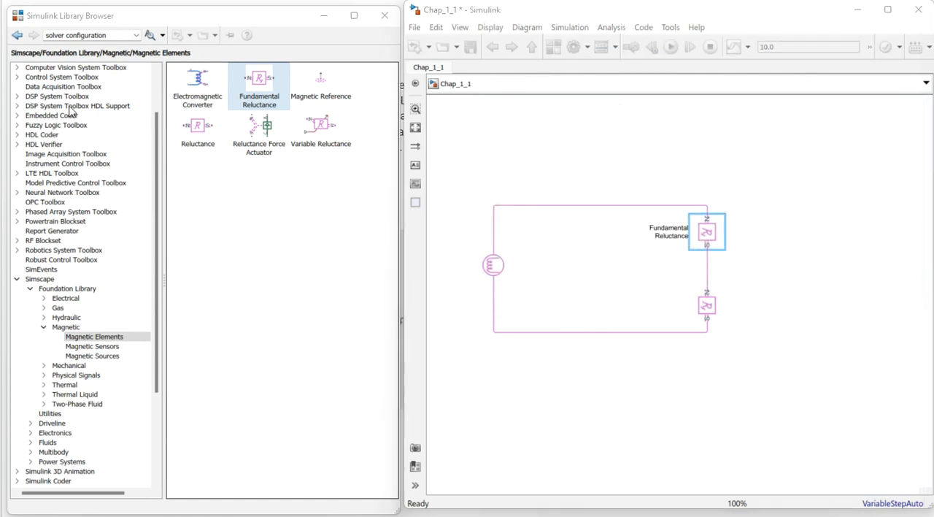
pyautogui.click(714, 234)
pyautogui.doubleClick(714, 233)
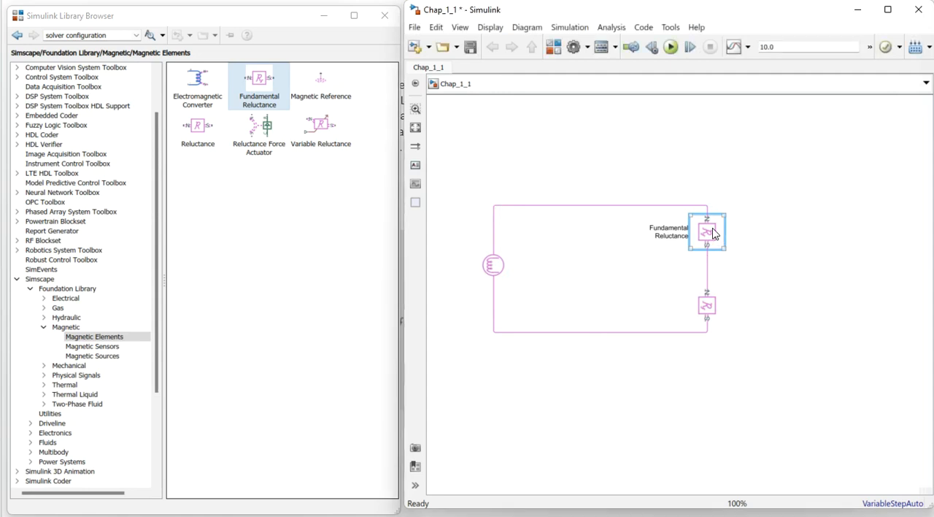
pyautogui.moveTo(440, 64); pyautogui.dragTo(672, 78)
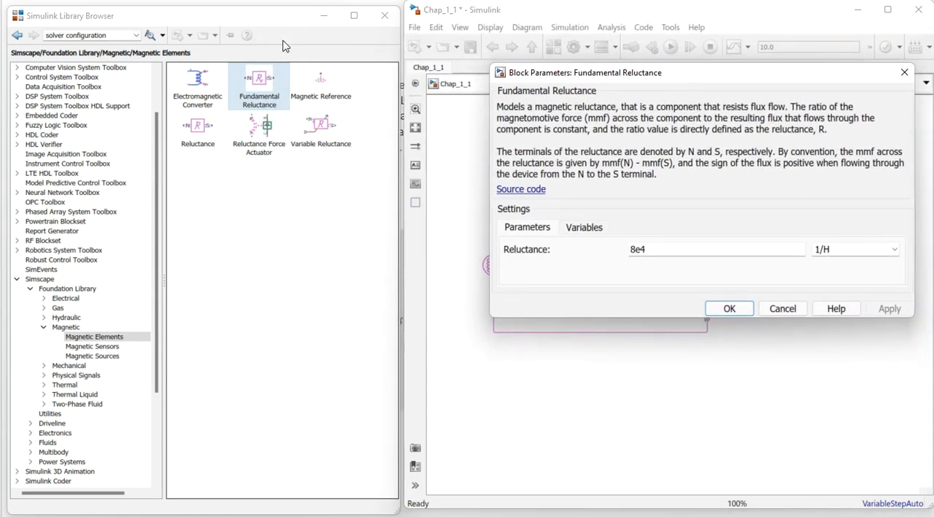
# - Minimize the library browser and move the model and the parameters dialog clear of the handwritten R1 and R2 formulas
pyautogui.click(324, 16)
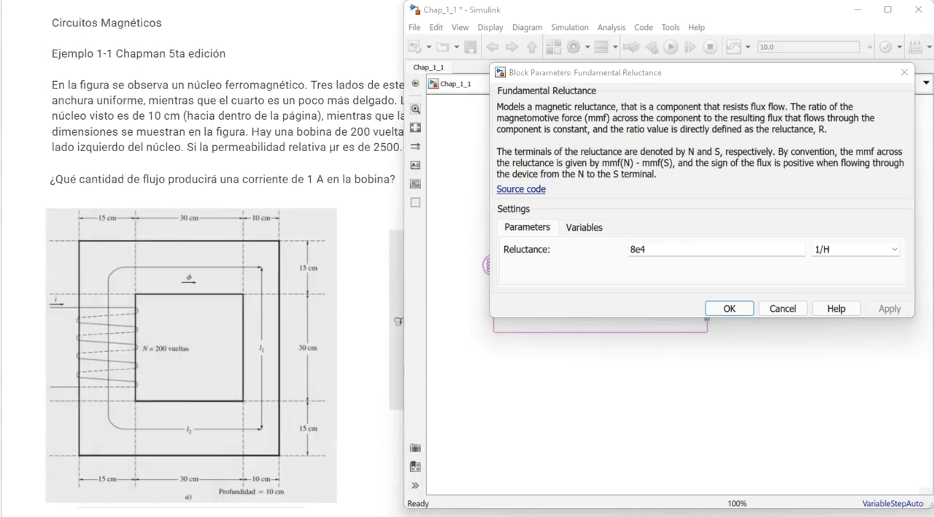
pyautogui.moveTo(546, 11); pyautogui.dragTo(142, 13)
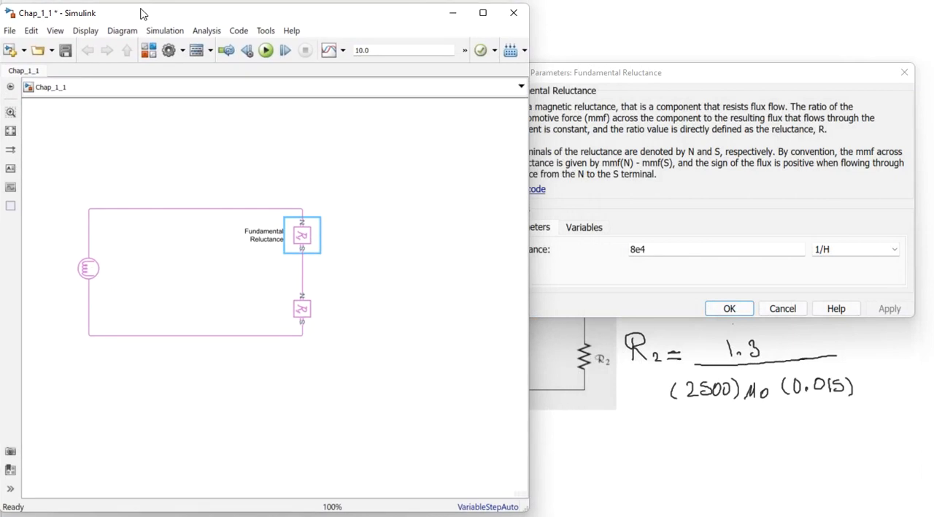
pyautogui.moveTo(564, 76); pyautogui.dragTo(237, 39)
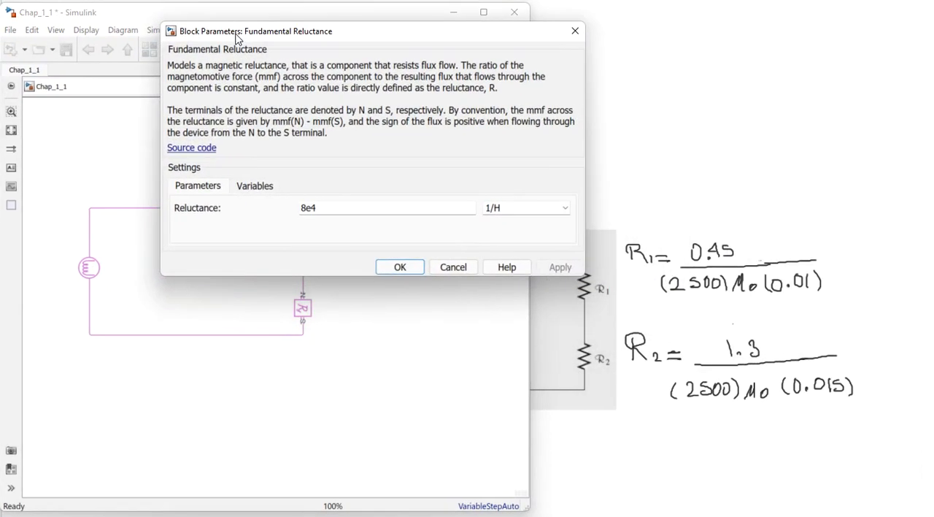
# - Examine the Fundamental Reluctance's variables, reluctance parameter and available units in the enlarged parameters dialog
pyautogui.click(257, 188)
pyautogui.scroll(-2, 260, 190)
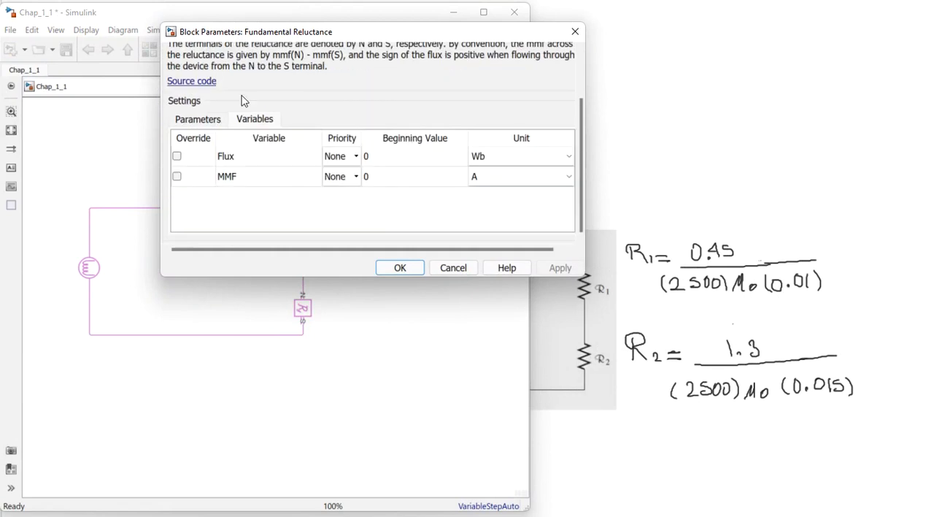
pyautogui.click(192, 122)
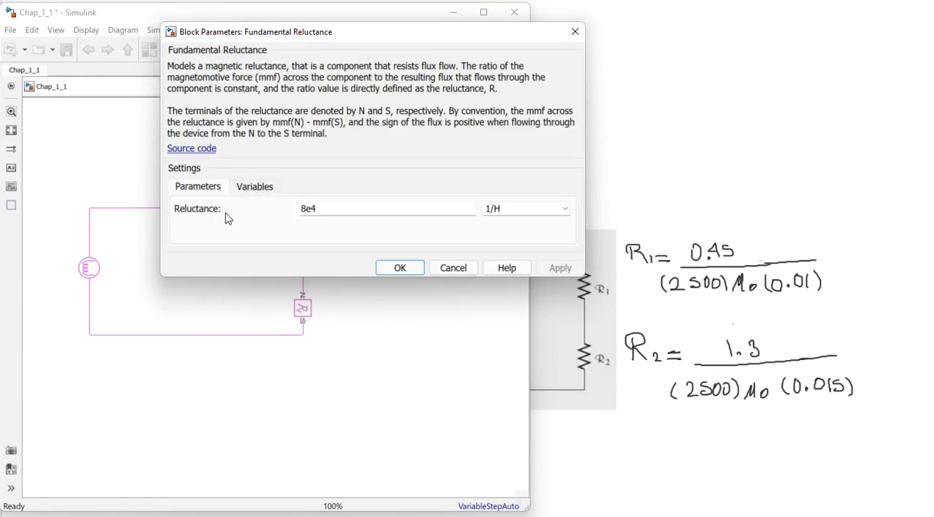
pyautogui.moveTo(583, 275); pyautogui.dragTo(580, 357)
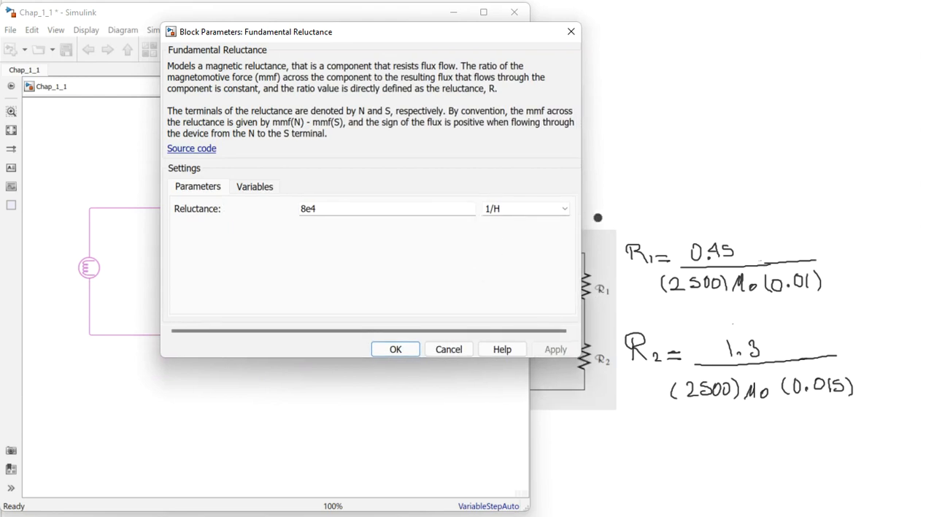
pyautogui.click(564, 208)
pyautogui.click(442, 162)
# - Bring back the library browser beside the model and close the Fundamental Reluctance parameters
pyautogui.hotkey('alt', 'Tab')
pyautogui.moveTo(465, 154); pyautogui.dragTo(732, 42)
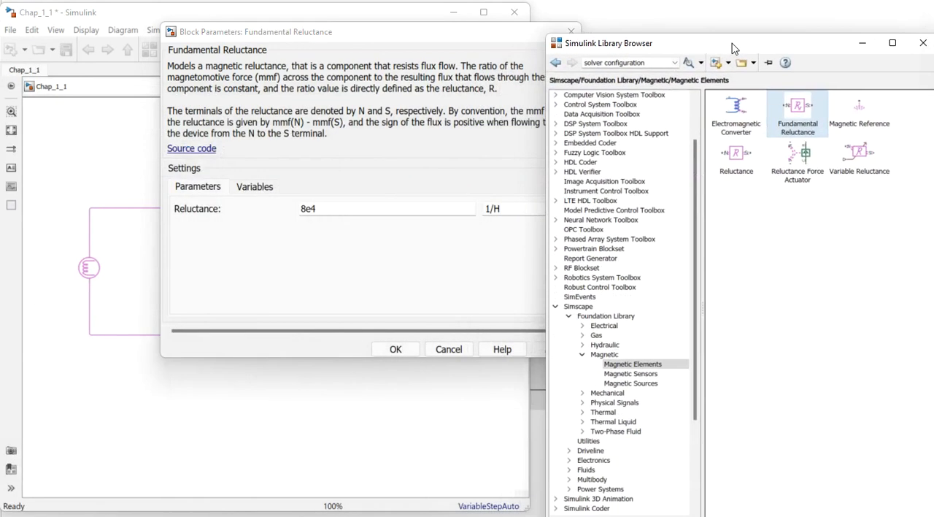
pyautogui.click(488, 39)
pyautogui.click(571, 31)
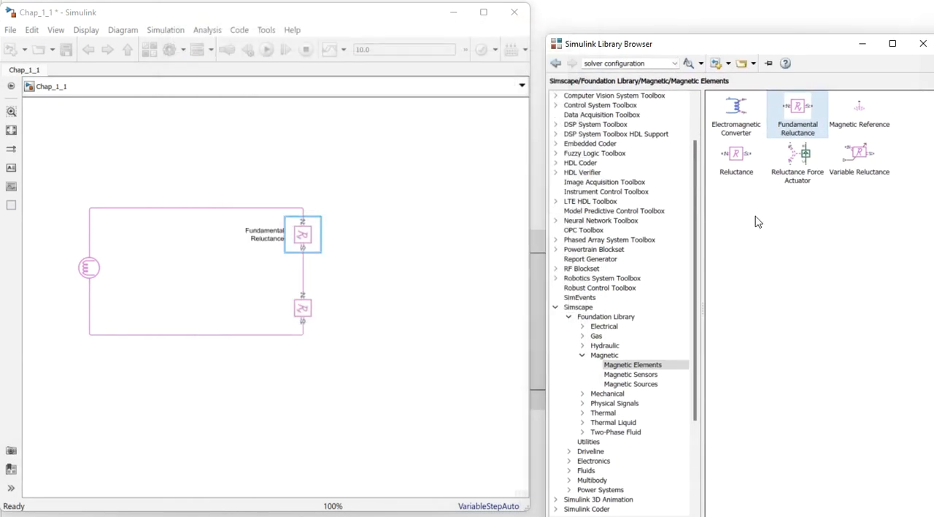
# - Add a Reluctance block beside the circuit and open its parameters clear of the handwritten R1 and R2 formulas
pyautogui.click(745, 158)
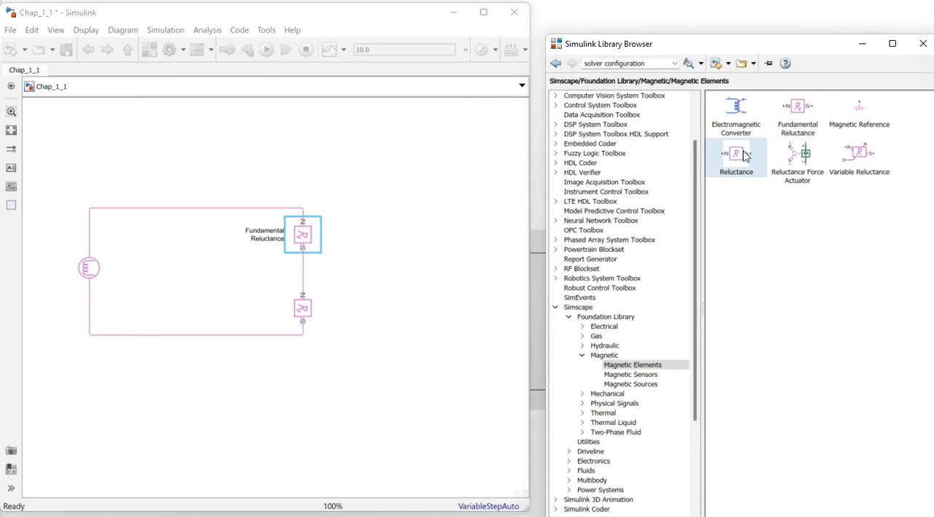
pyautogui.moveTo(742, 155); pyautogui.dragTo(398, 236)
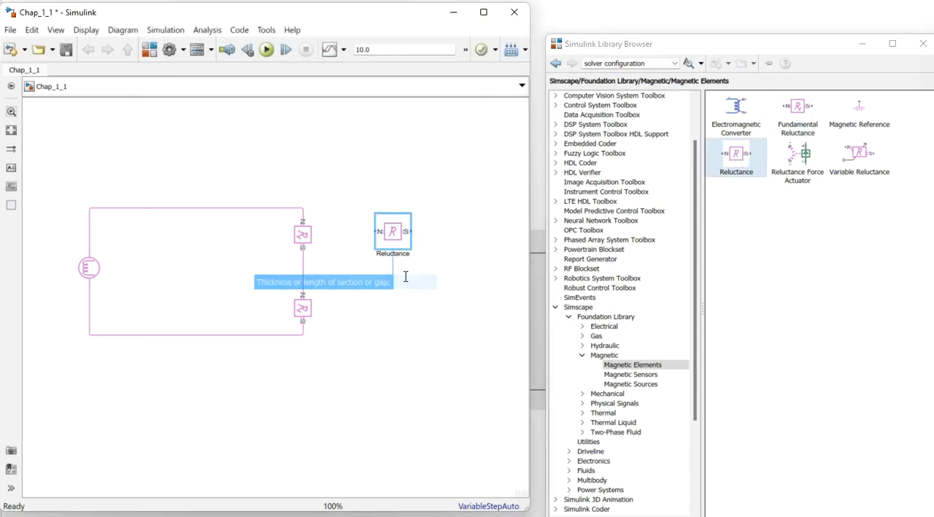
pyautogui.doubleClick(395, 238)
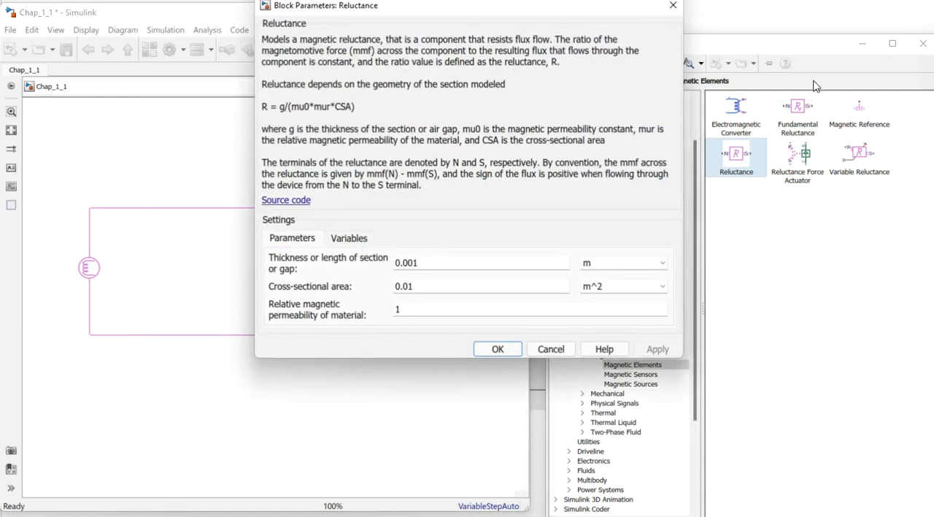
pyautogui.click(862, 43)
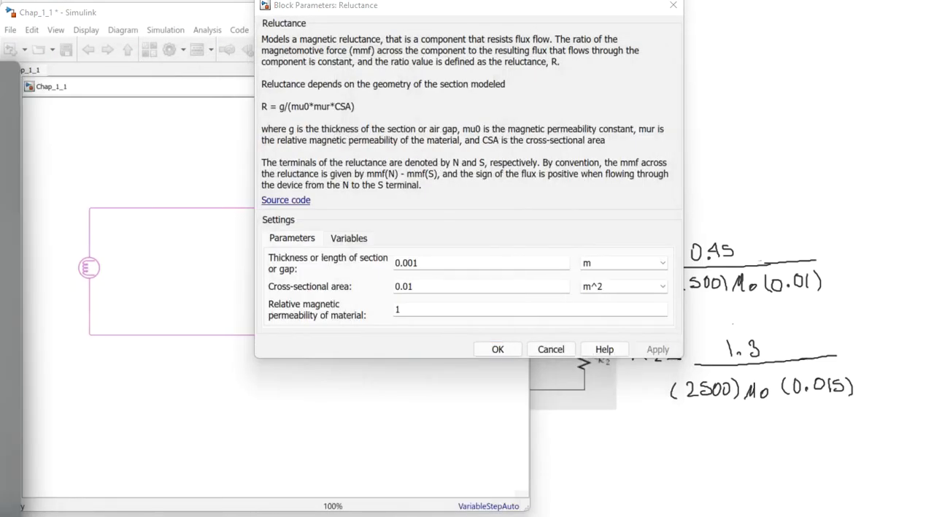
pyautogui.moveTo(463, 15); pyautogui.dragTo(264, 24)
# - Set the new Reluctance's section length to 0.45 m and its relative magnetic permeability to 2500
pyautogui.doubleClick(239, 272)
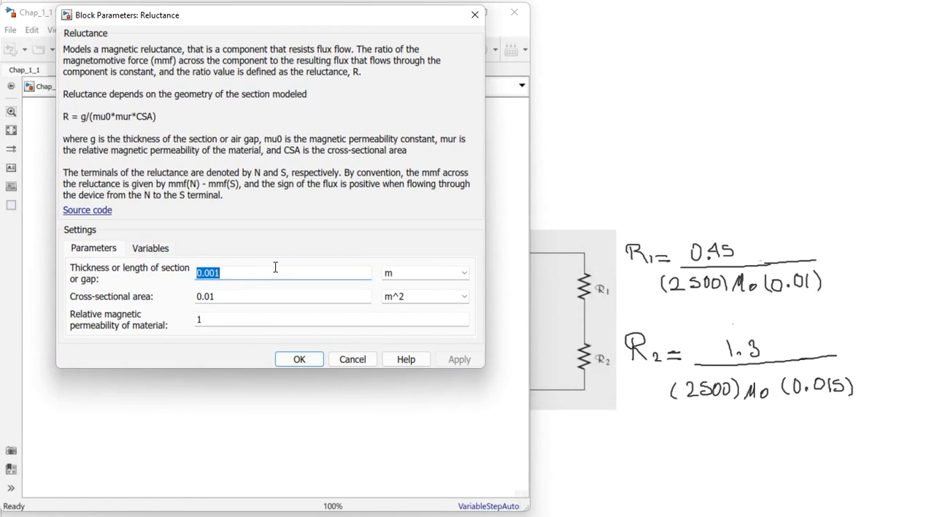
pyautogui.write('0.45')
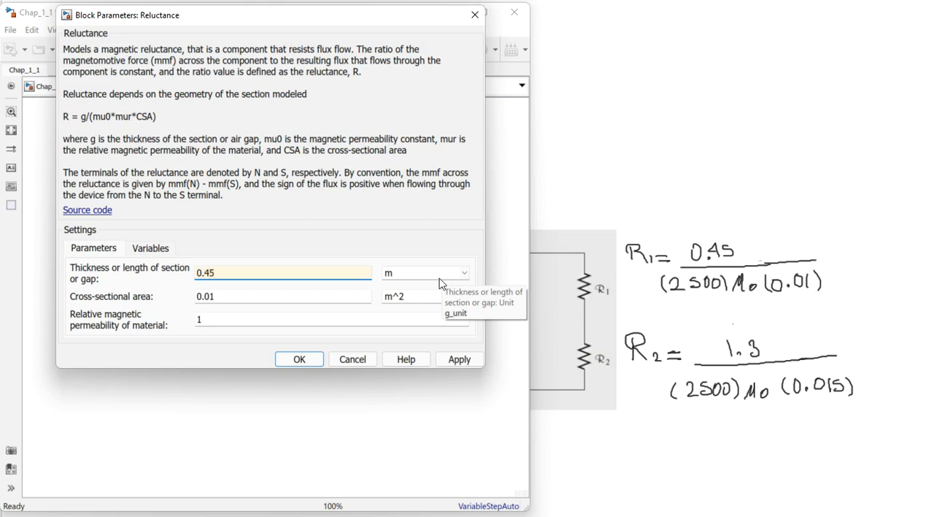
pyautogui.doubleClick(227, 298)
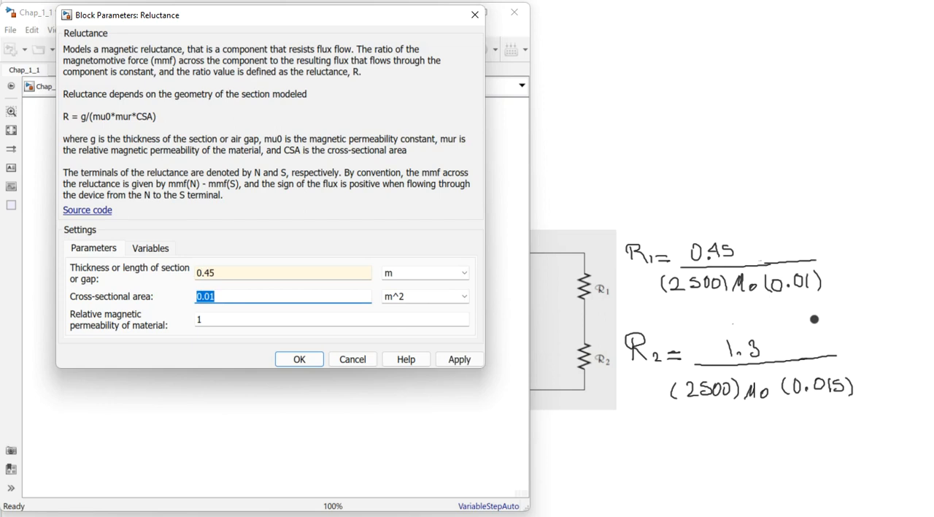
pyautogui.doubleClick(240, 321)
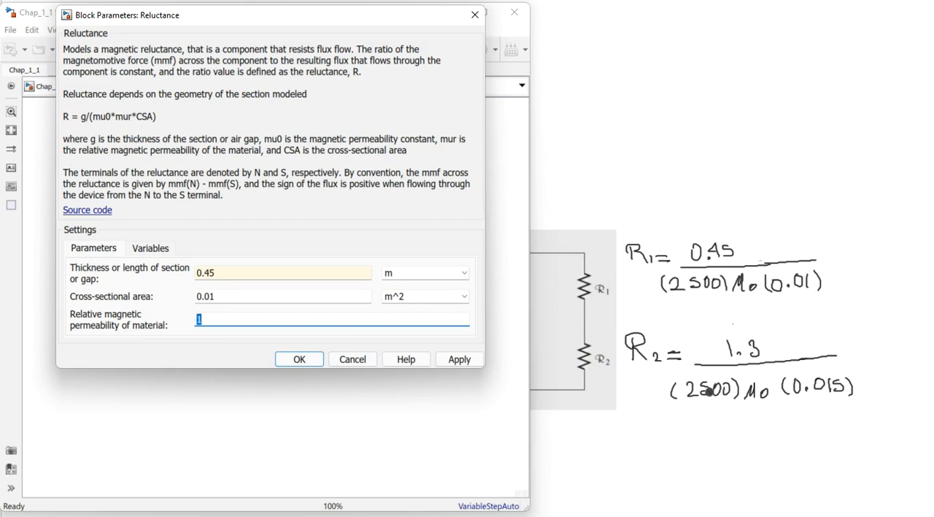
pyautogui.write('2500')
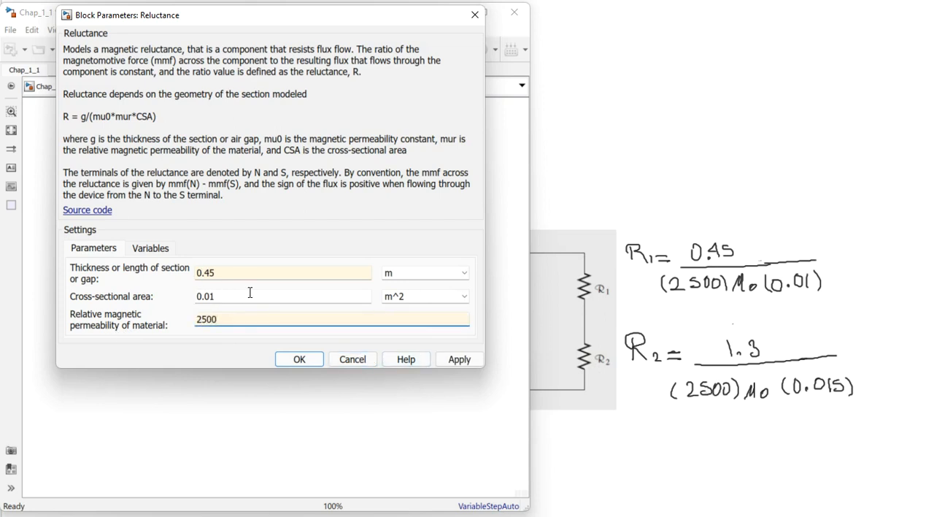
pyautogui.click(462, 360)
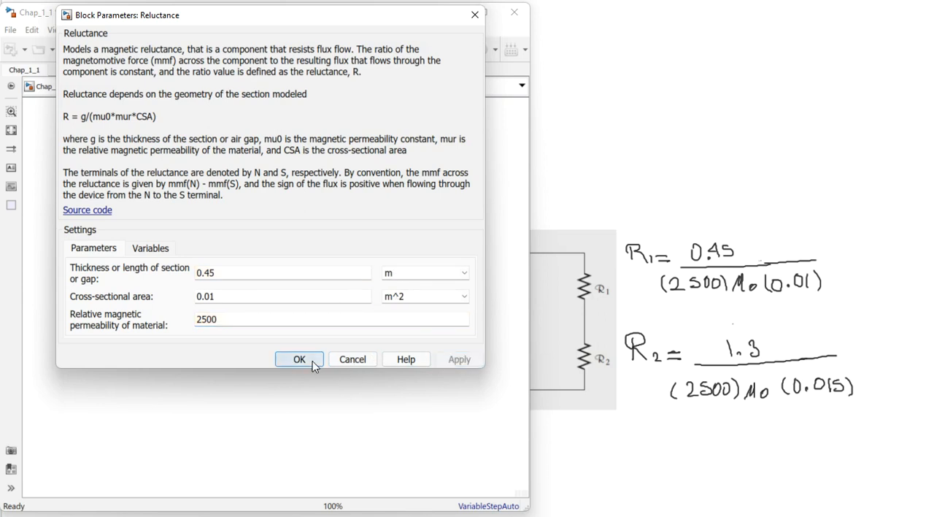
pyautogui.click(313, 361)
# - Delete the upper Fundamental Reluctance from the circuit and rotate the new Reluctance block to vertical
pyautogui.click(308, 241)
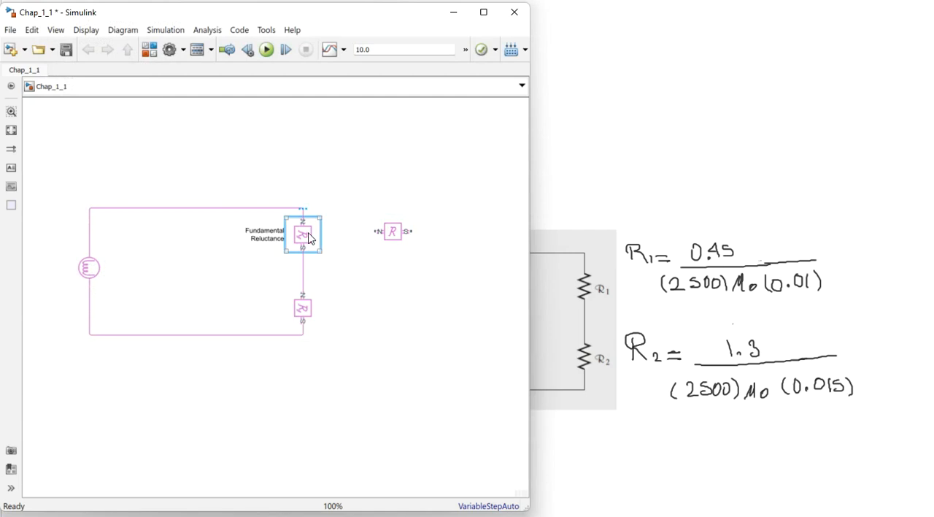
pyautogui.press('Delete')
pyautogui.click(400, 247)
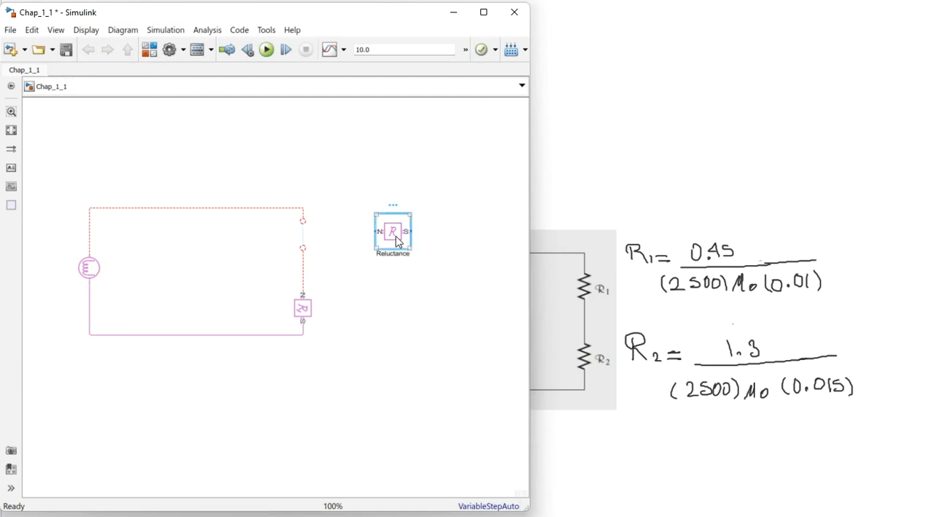
pyautogui.hotkey('ctrl', 'r')
pyautogui.click(432, 228)
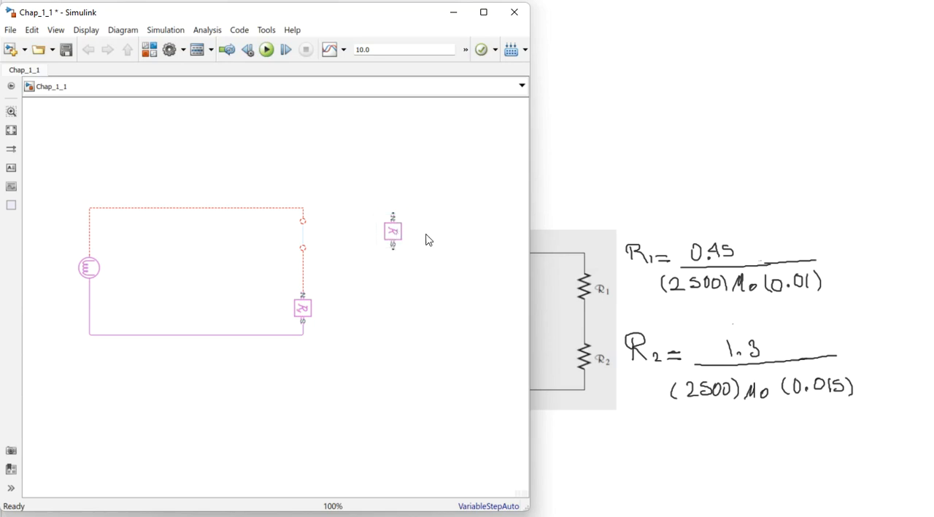
# - Duplicate the Reluctance directly below itself and set the copy's section length to 1.3 m and cross-sectional area to 0.015 m^2
pyautogui.click(394, 235)
pyautogui.moveTo(394, 234); pyautogui.dragTo(393, 302)
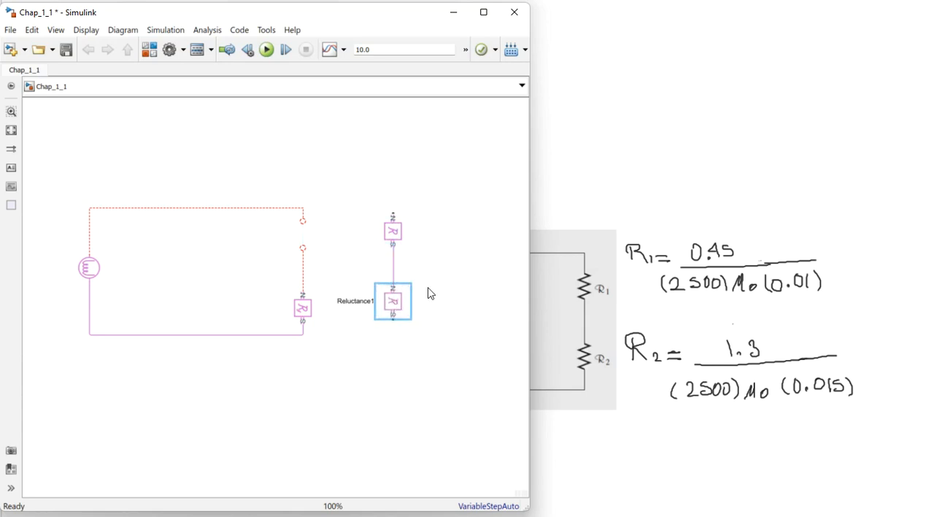
pyautogui.doubleClick(392, 302)
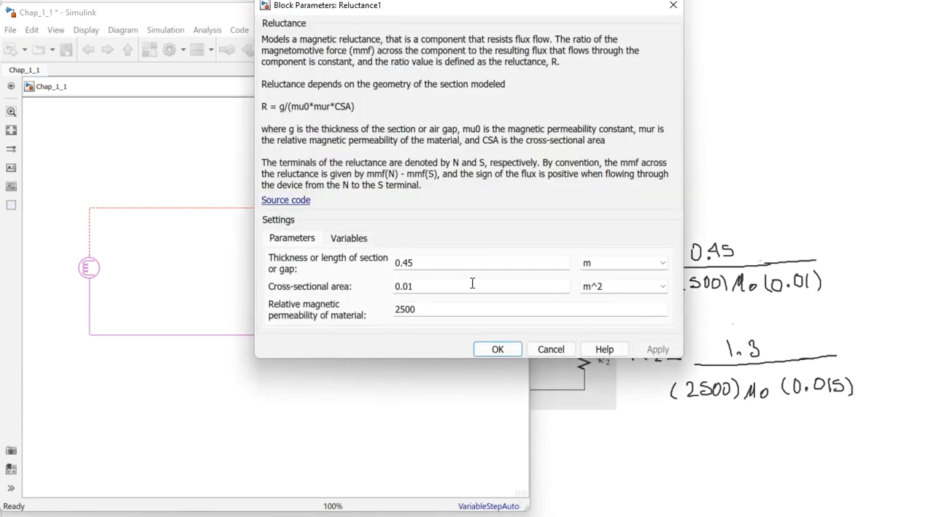
pyautogui.moveTo(422, 16); pyautogui.dragTo(313, 37)
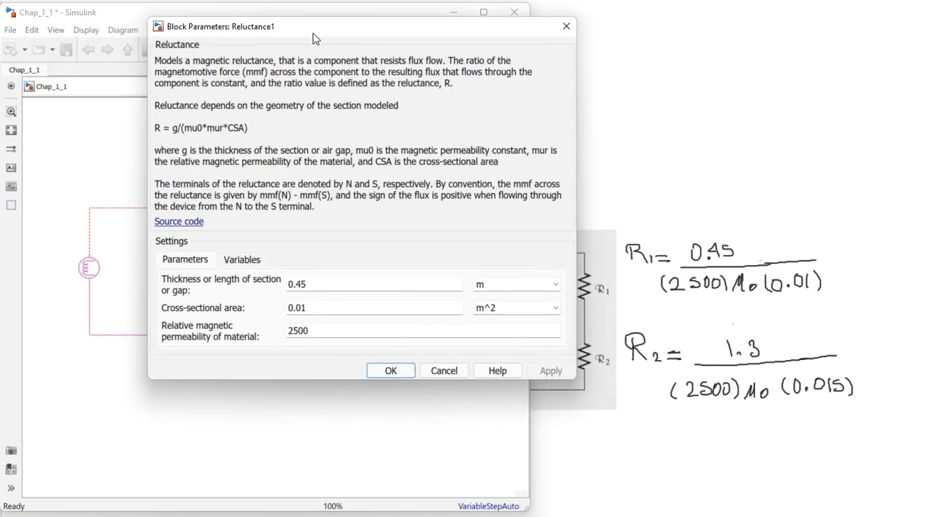
pyautogui.doubleClick(319, 283)
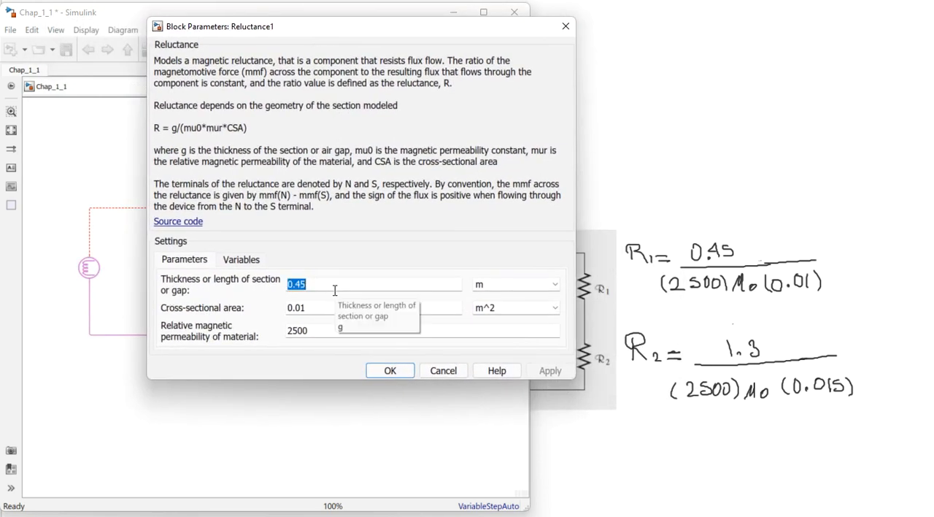
pyautogui.write('1.3')
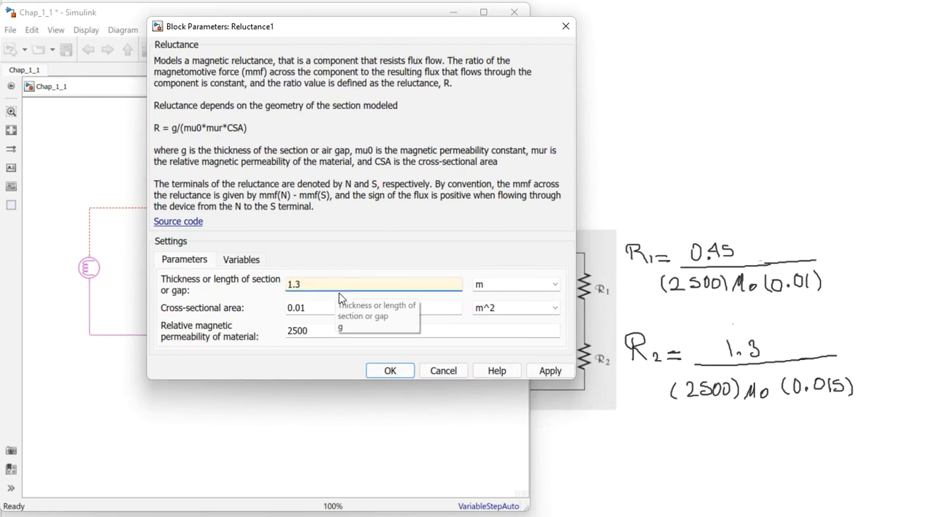
pyautogui.click(322, 307)
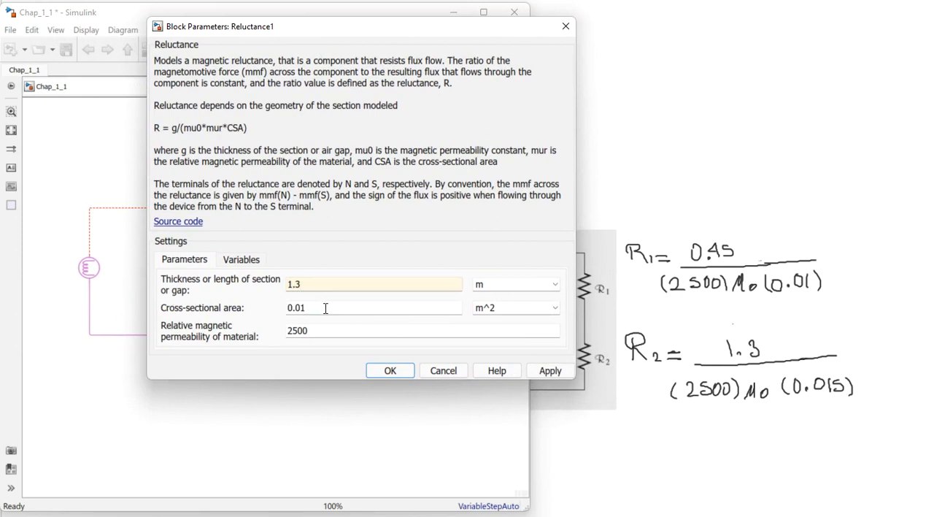
pyautogui.write('5')
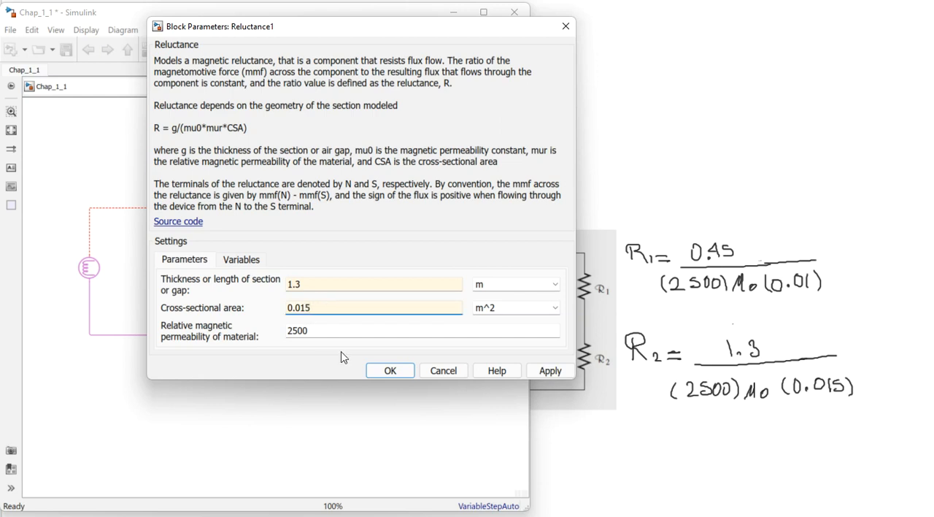
pyautogui.click(549, 370)
pyautogui.click(391, 370)
# - Delete the remaining Fundamental Reluctance and the loose line above it
pyautogui.click(303, 306)
pyautogui.press('Delete')
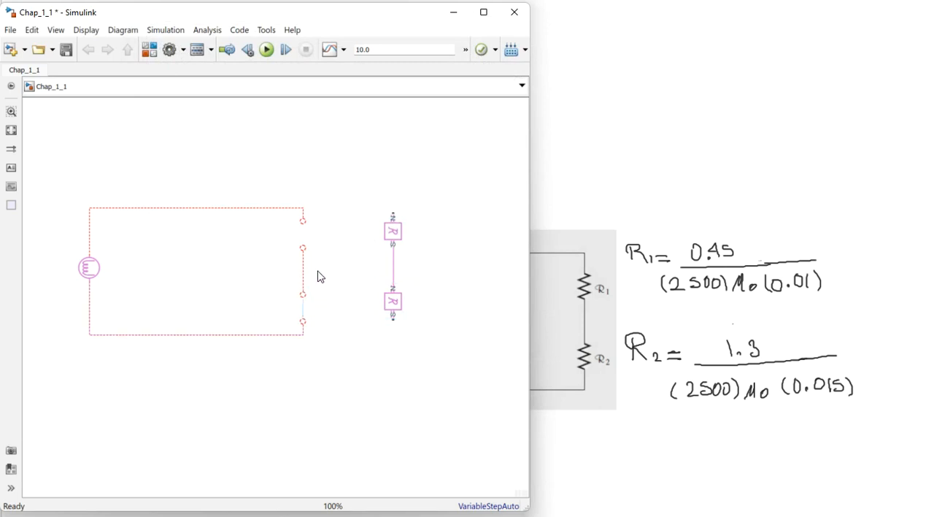
pyautogui.click(303, 270)
pyautogui.press('Delete')
# - Move both Reluctance blocks together into the gap in the circuit's right branch and connect them in series with the MMF source
pyautogui.moveTo(431, 207); pyautogui.dragTo(396, 335)
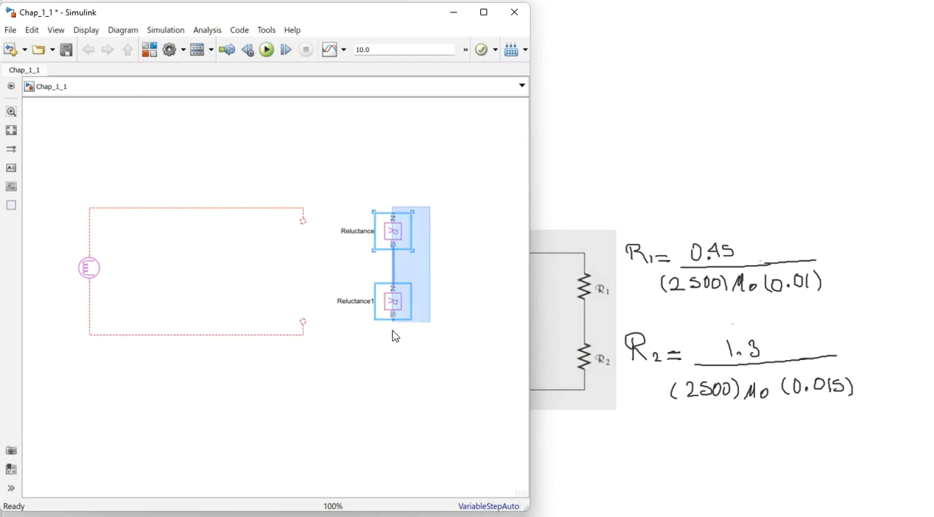
pyautogui.moveTo(392, 232); pyautogui.dragTo(305, 247)
pyautogui.click(340, 351)
pyautogui.moveTo(303, 310); pyautogui.dragTo(302, 297)
pyautogui.click(377, 315)
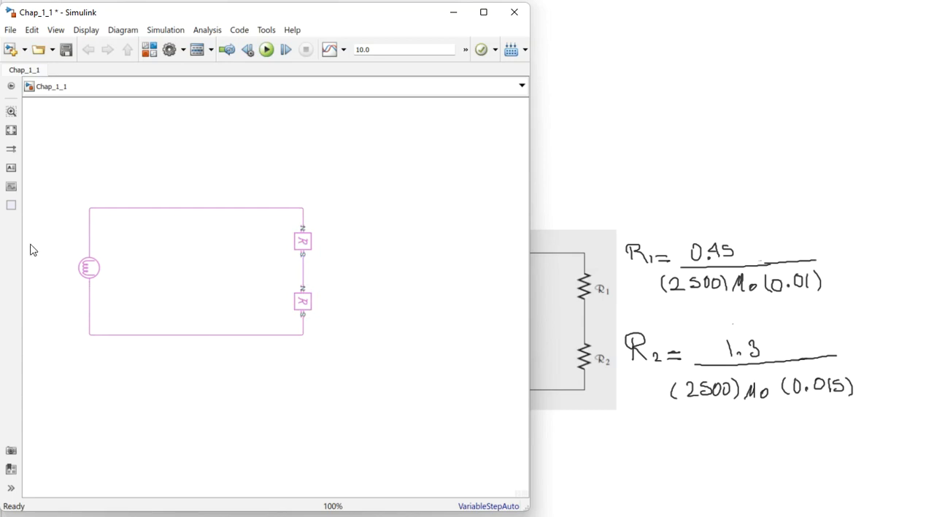
# - Arrange the library browser beside the model and connect a Magnetic Reference below the circuit's lower line
pyautogui.moveTo(166, 18); pyautogui.dragTo(571, 22)
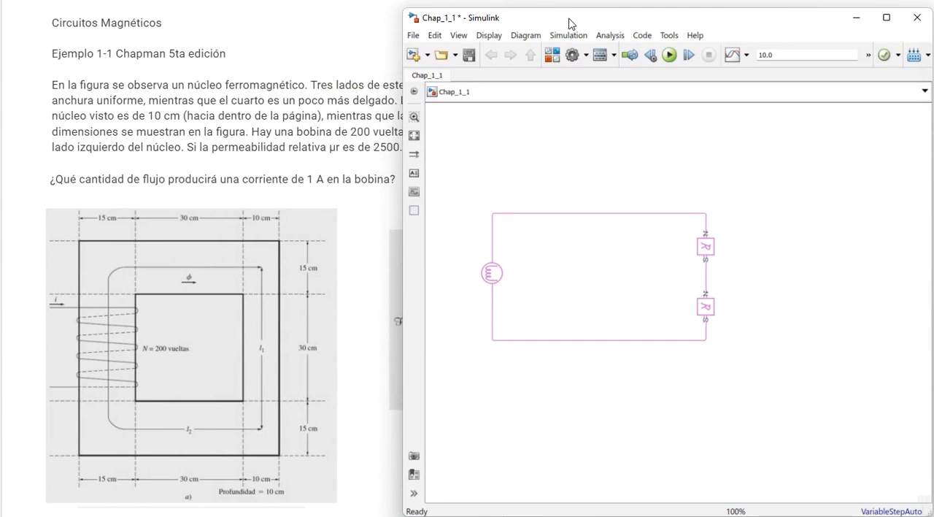
pyautogui.moveTo(0, 14); pyautogui.dragTo(104, 21)
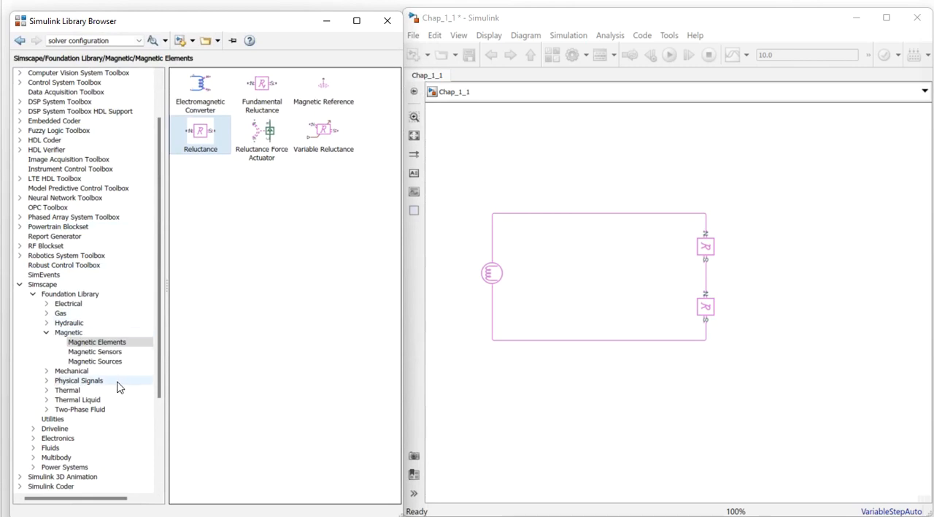
pyautogui.click(322, 88)
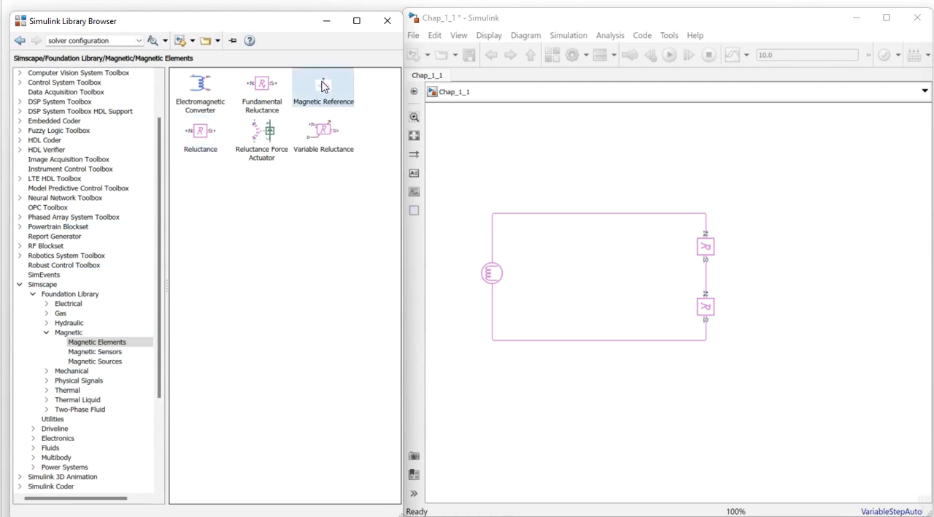
pyautogui.moveTo(322, 89); pyautogui.dragTo(599, 366)
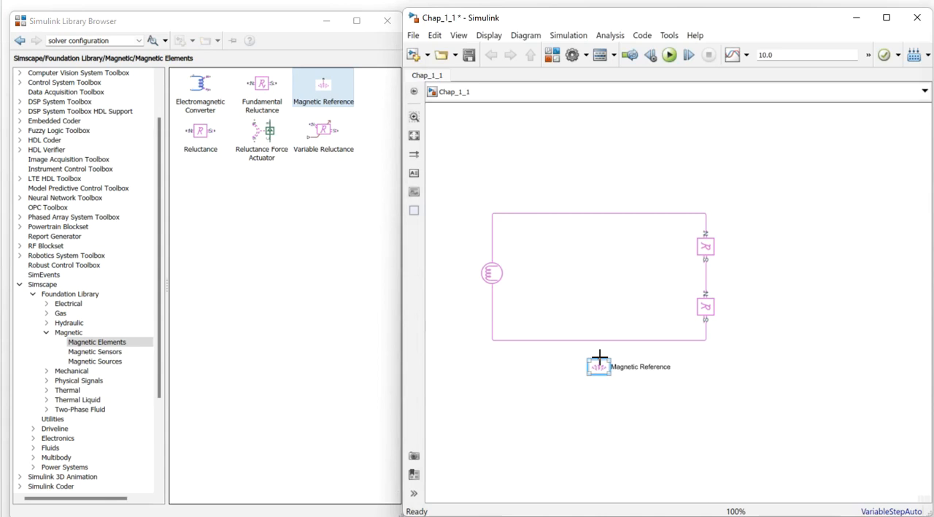
pyautogui.moveTo(599, 358); pyautogui.dragTo(599, 340)
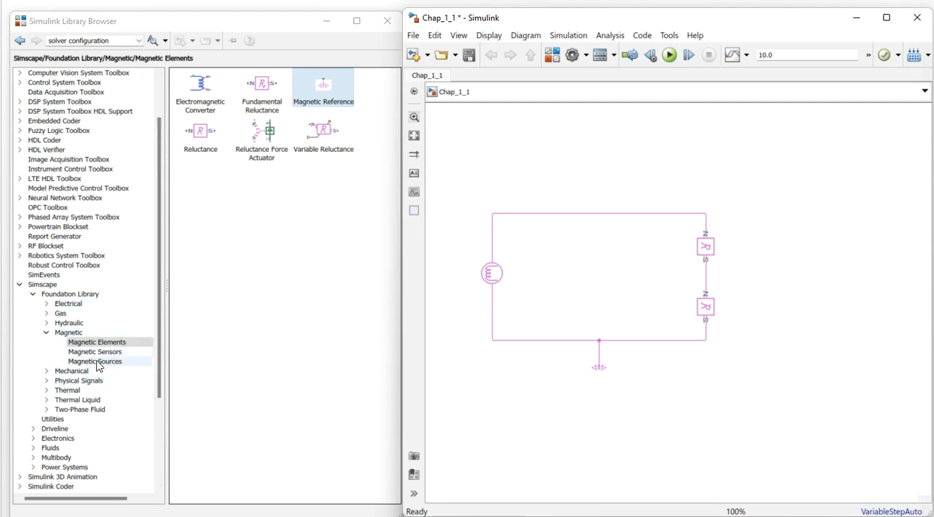
# - Connect a Solver Configuration block to the circuit's lower-left corner and shift the Magnetic Reference further right along the lower line
pyautogui.click(51, 420)
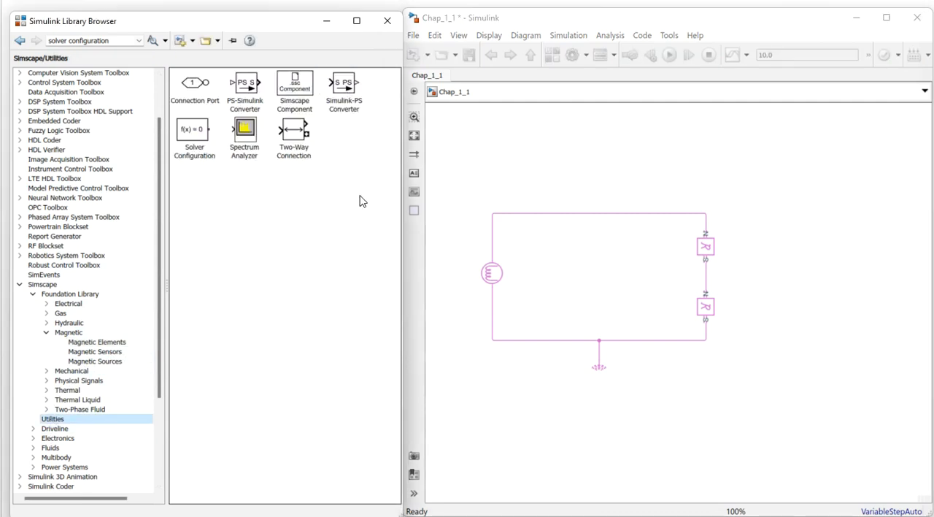
pyautogui.moveTo(198, 130); pyautogui.dragTo(493, 340)
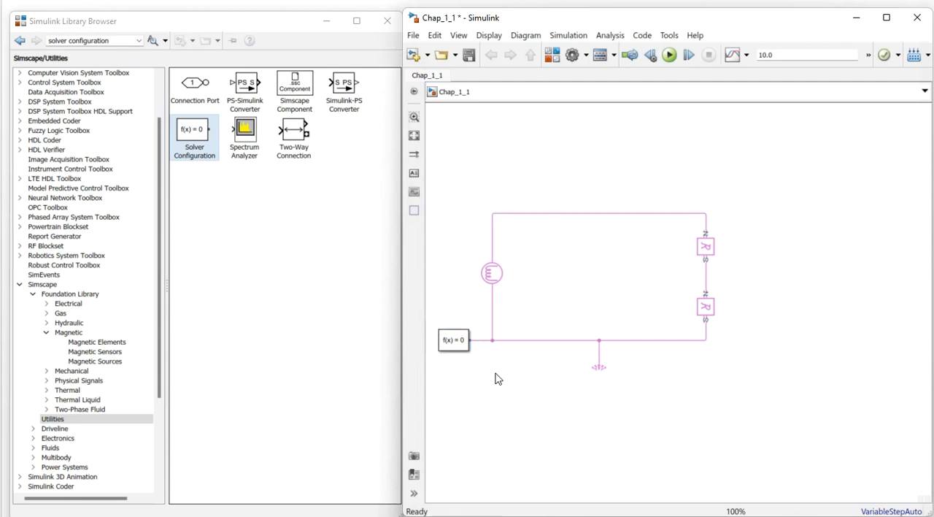
pyautogui.click(599, 369)
pyautogui.moveTo(598, 376); pyautogui.dragTo(646, 375)
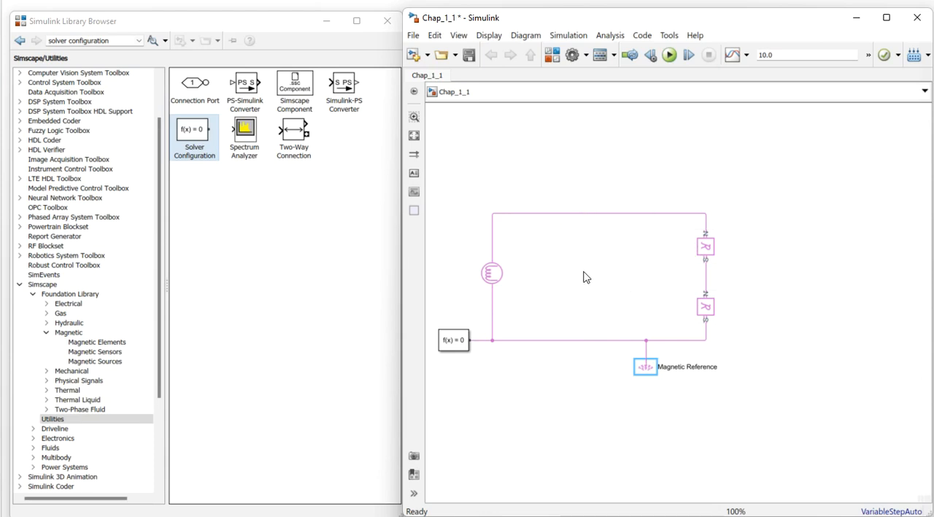
pyautogui.click(448, 348)
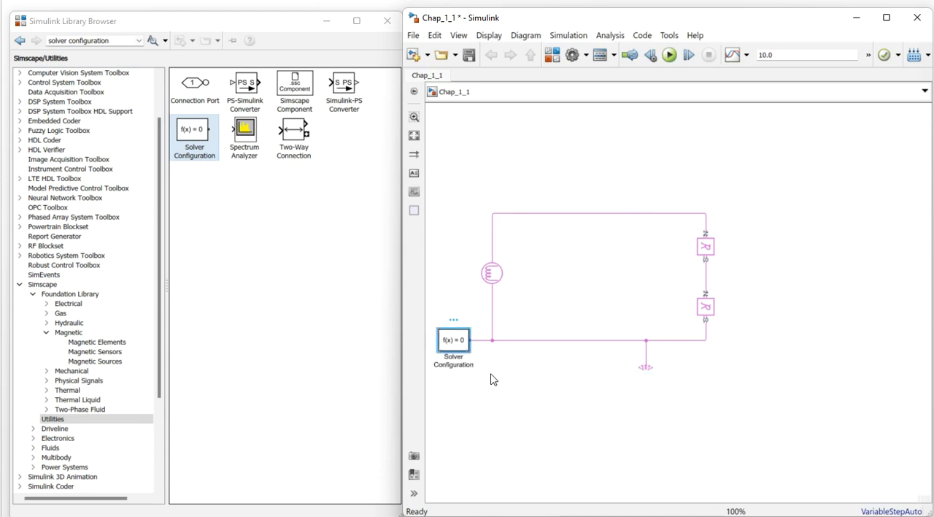
pyautogui.click(549, 401)
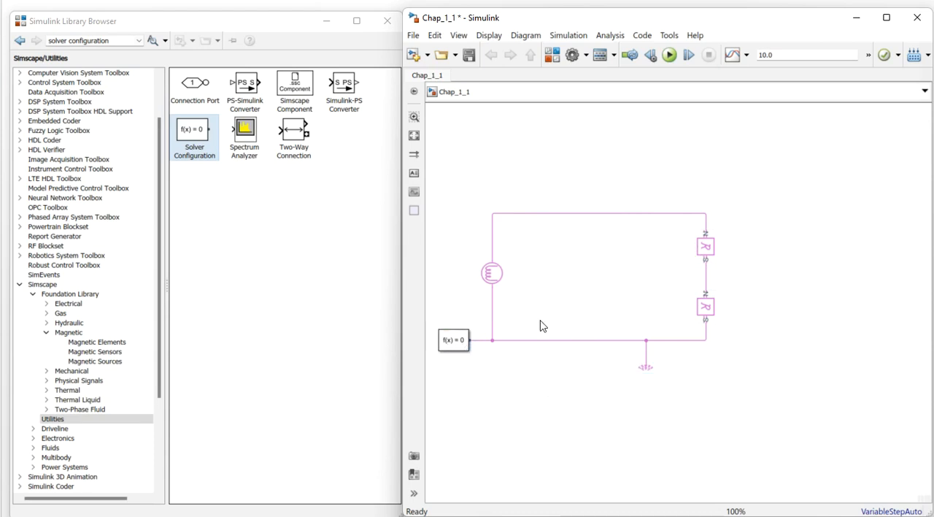
# - Place a Flux Sensor from the magnetic sensors library above the circuit's upper line
pyautogui.click(103, 351)
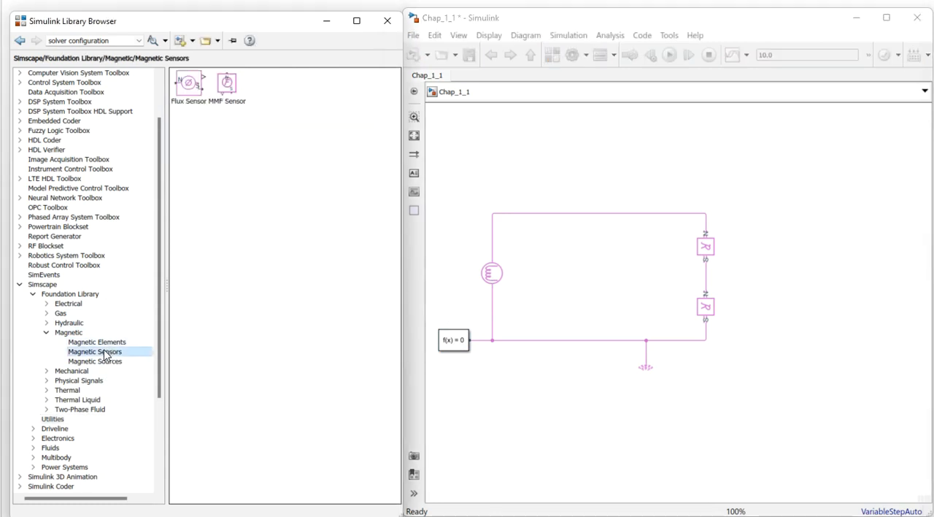
pyautogui.click(184, 86)
pyautogui.moveTo(190, 88); pyautogui.dragTo(589, 170)
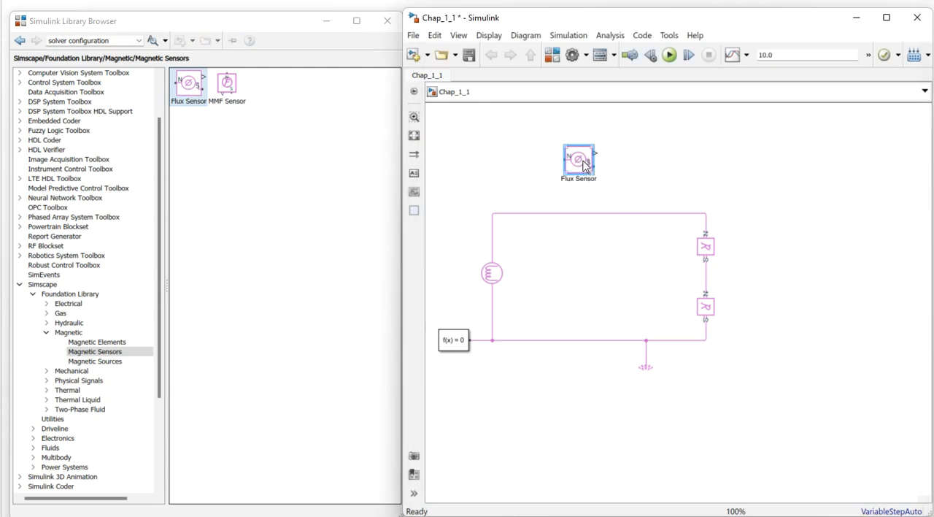
# - Insert the Flux Sensor into the circuit's upper line in series between the MMF source and the upper Reluctance
pyautogui.moveTo(583, 165); pyautogui.dragTo(600, 215)
pyautogui.click(640, 226)
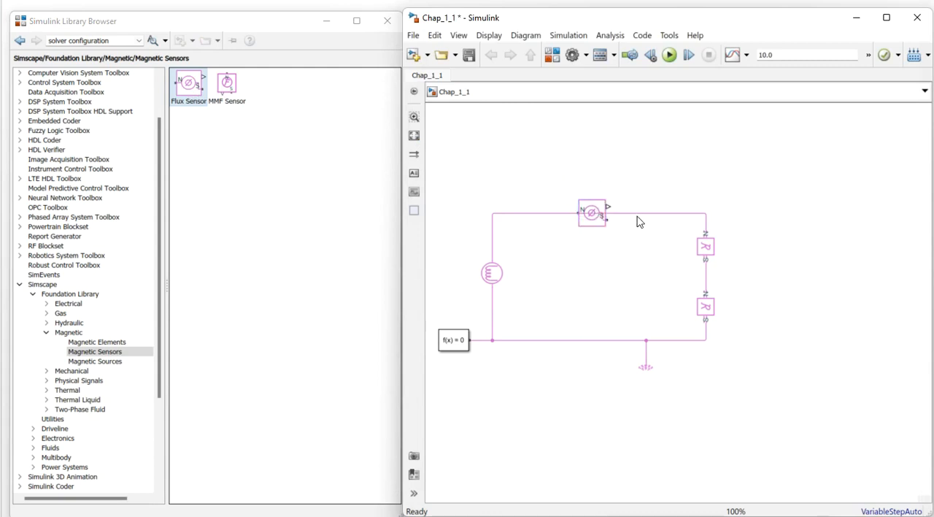
pyautogui.click(638, 217)
pyautogui.press('Delete')
pyautogui.moveTo(493, 272)
pyautogui.mouseDown()
pyautogui.moveTo(541, 220)
pyautogui.moveTo(493, 227)
pyautogui.moveTo(494, 274)
pyautogui.moveTo(494, 265)
pyautogui.moveTo(574, 212)
pyautogui.moveTo(709, 214)
pyautogui.moveTo(704, 234)
pyautogui.mouseUp()
pyautogui.click(603, 211)
pyautogui.moveTo(602, 211); pyautogui.dragTo(603, 201)
pyautogui.click(622, 267)
pyautogui.click(584, 209)
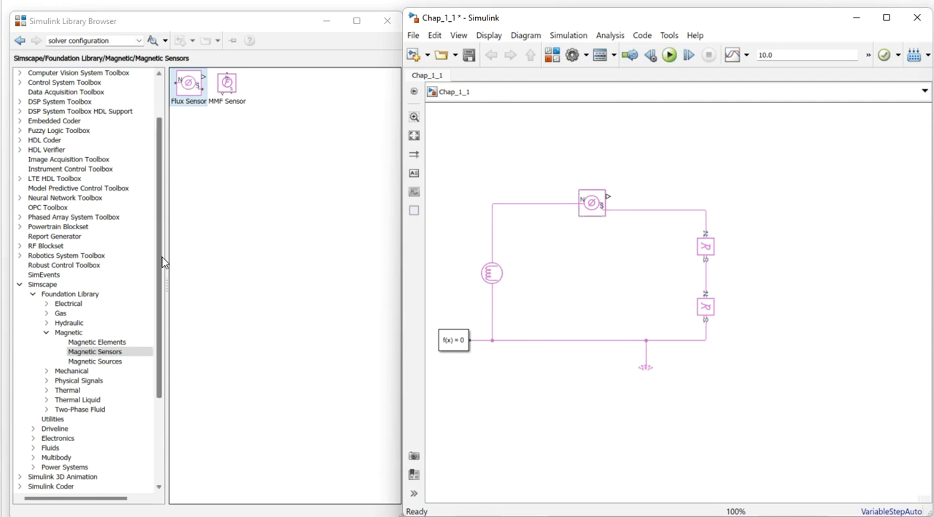
# - Place a Display and, below it, a Scope from the Simulink Sinks library, to the right of the Flux Sensor
pyautogui.moveTo(161, 244); pyautogui.dragTo(161, 181)
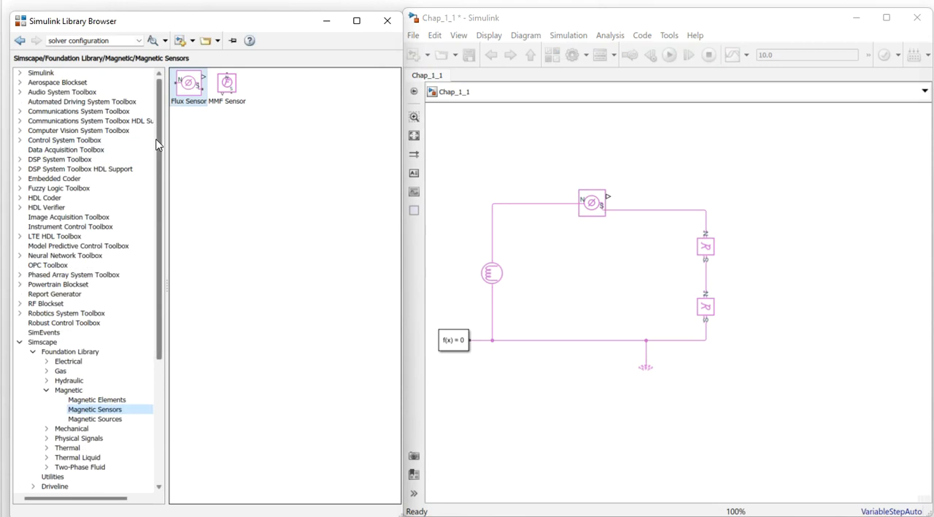
pyautogui.click(19, 73)
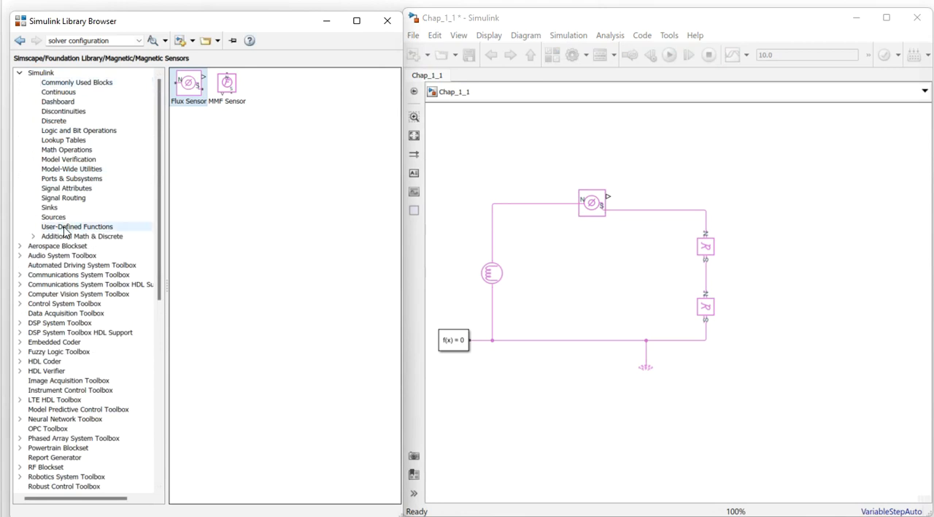
pyautogui.click(49, 207)
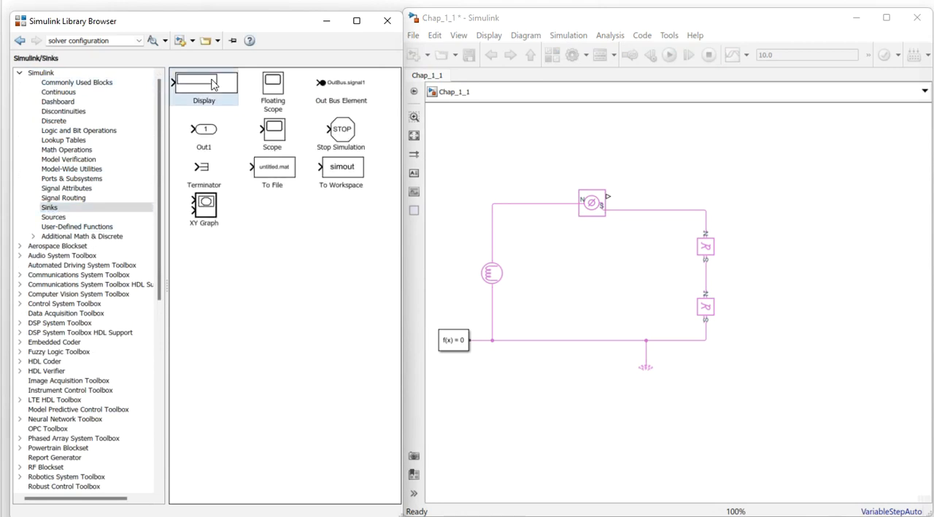
pyautogui.moveTo(660, 161); pyautogui.dragTo(715, 133)
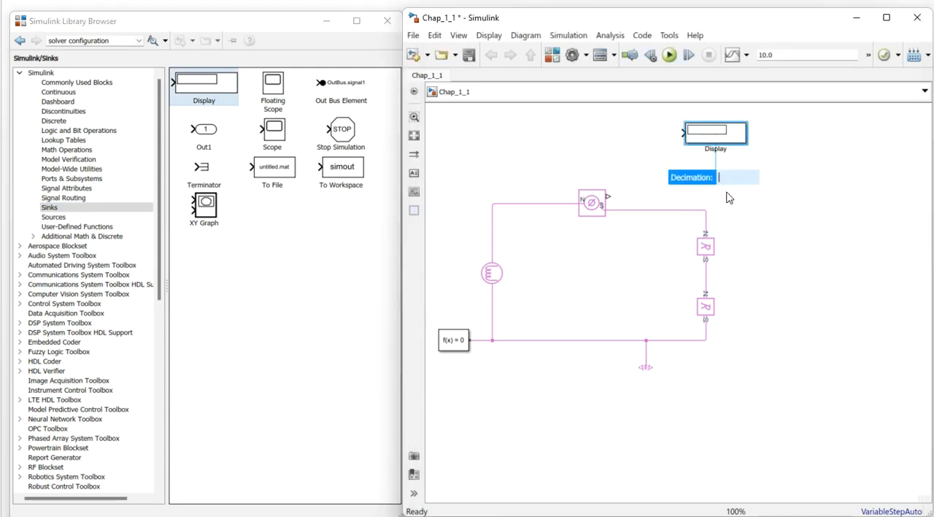
pyautogui.click(658, 159)
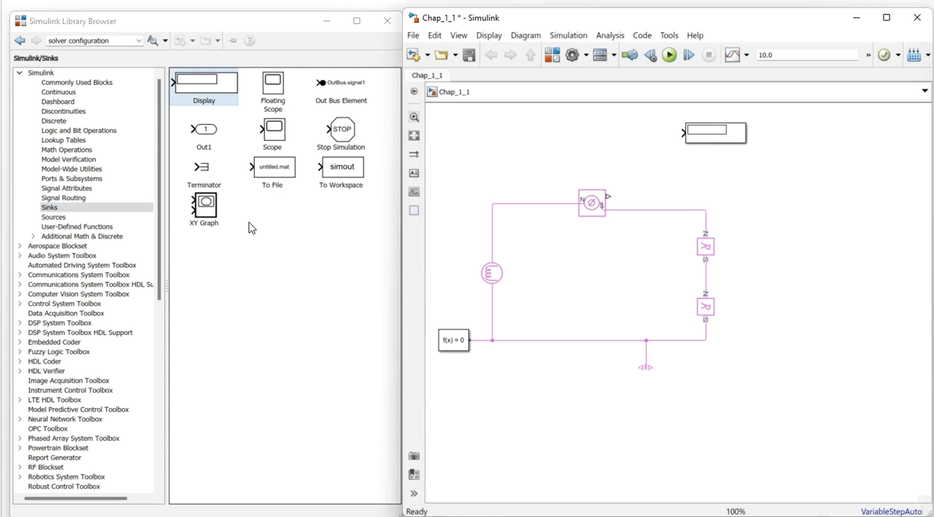
pyautogui.moveTo(273, 137); pyautogui.dragTo(777, 172)
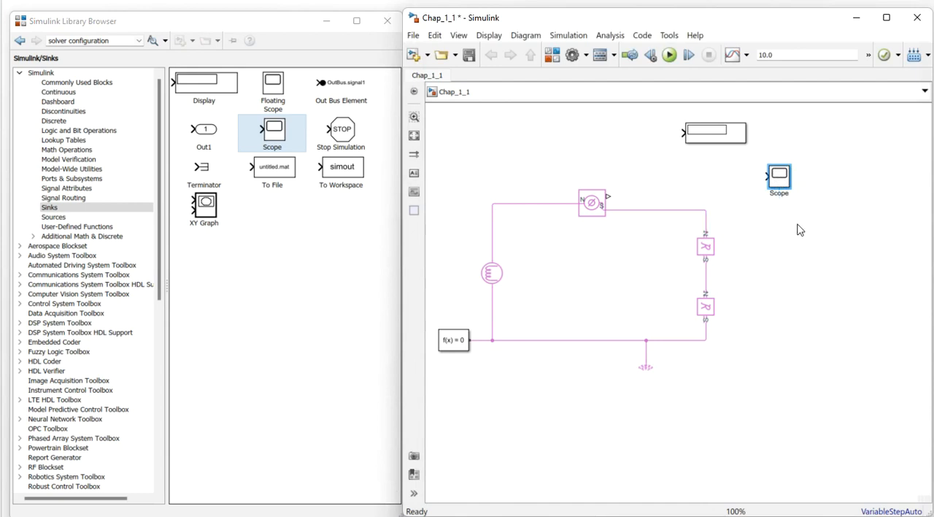
pyautogui.moveTo(783, 182); pyautogui.dragTo(737, 205)
pyautogui.moveTo(610, 193); pyautogui.dragTo(655, 176)
pyautogui.click(719, 135)
pyautogui.moveTo(720, 135); pyautogui.dragTo(740, 140)
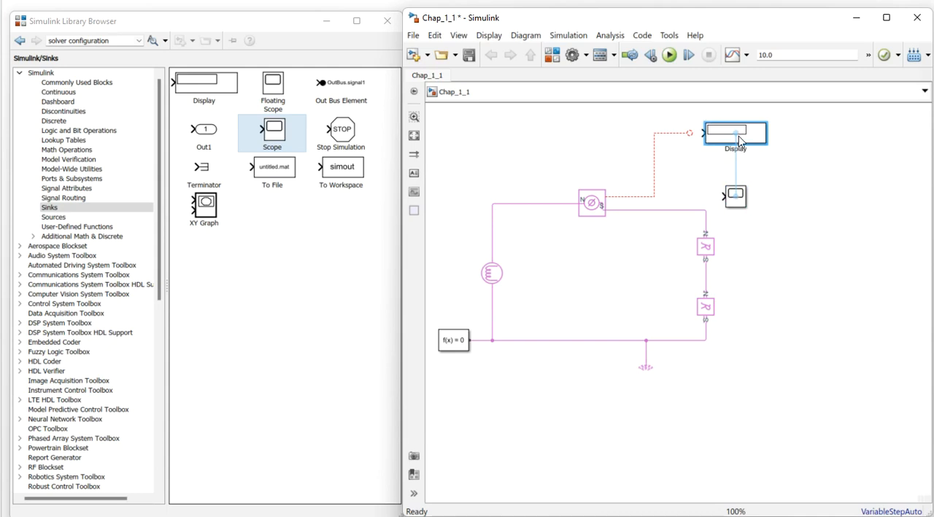
pyautogui.click(656, 168)
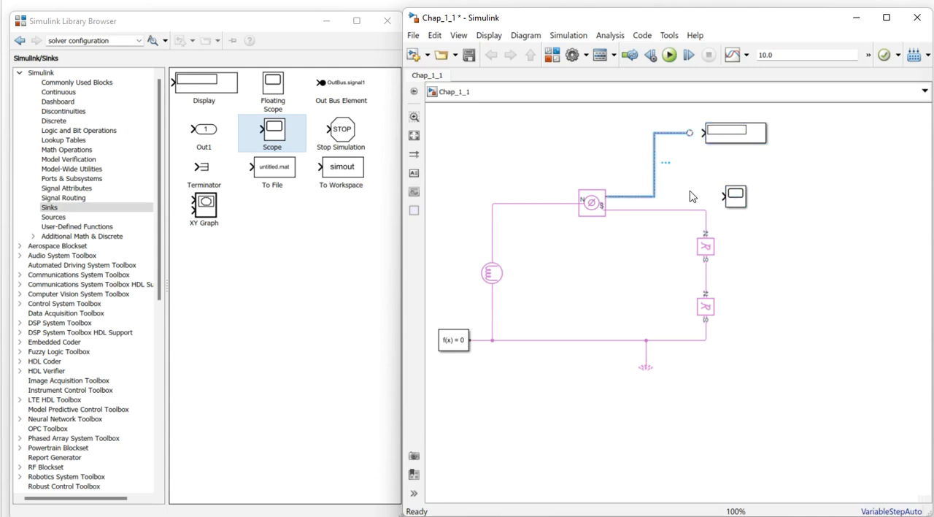
pyautogui.press('Delete')
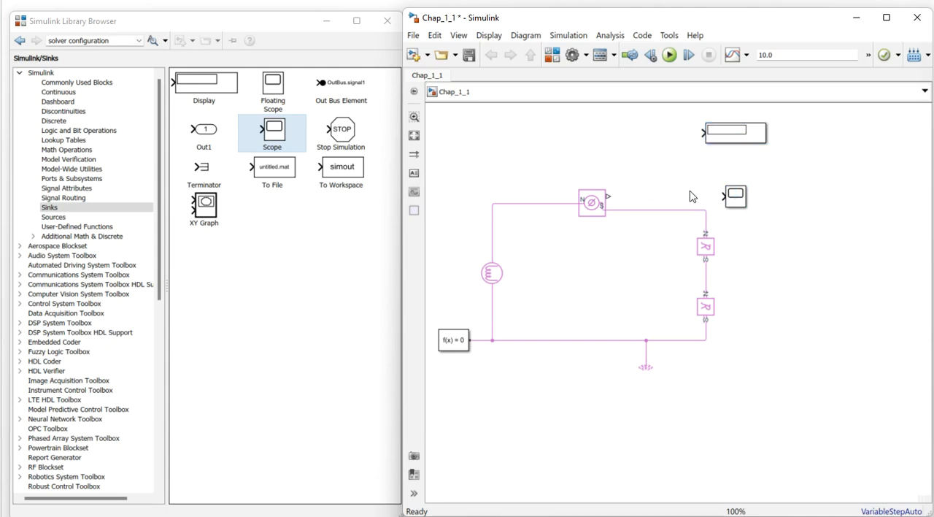
# - Connect the Flux Sensor's output through a PS-Simulink Converter from Simscape Utilities to both the Display and the Scope
pyautogui.scroll(-11, 148, 276)
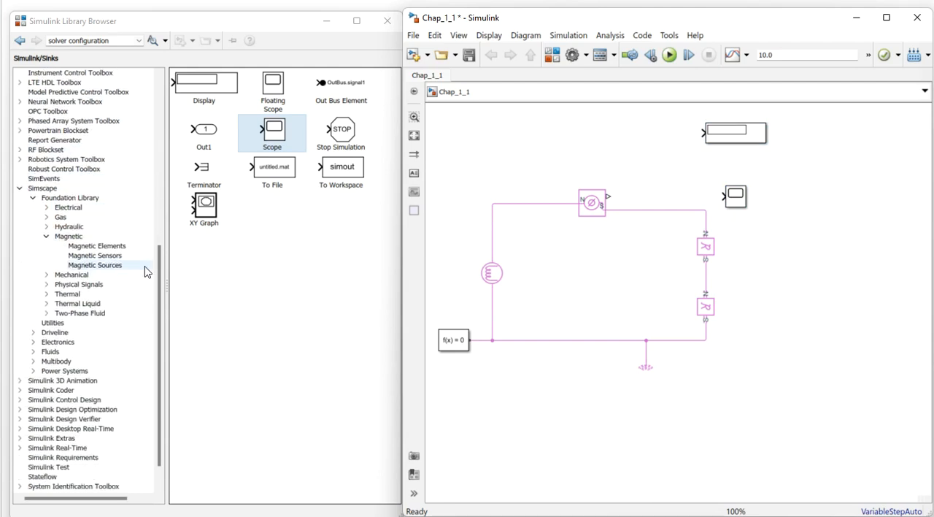
pyautogui.click(49, 323)
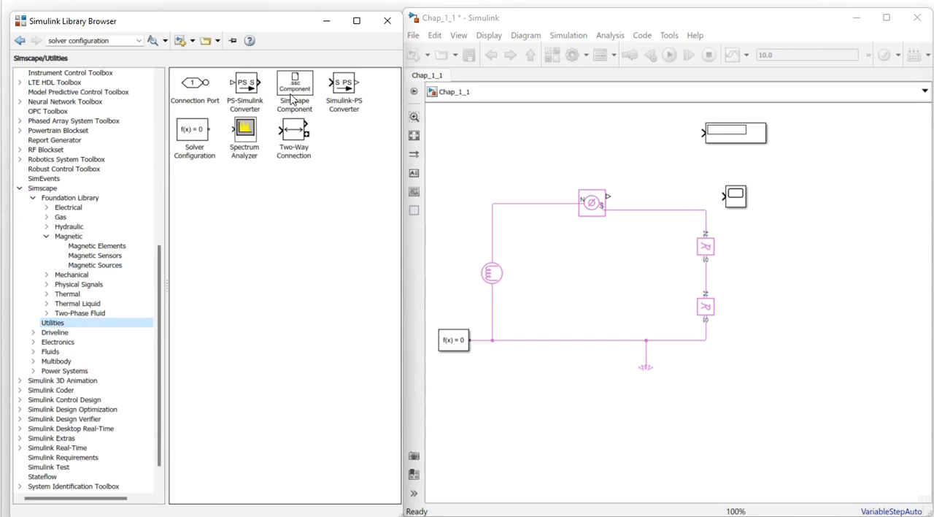
pyautogui.click(250, 85)
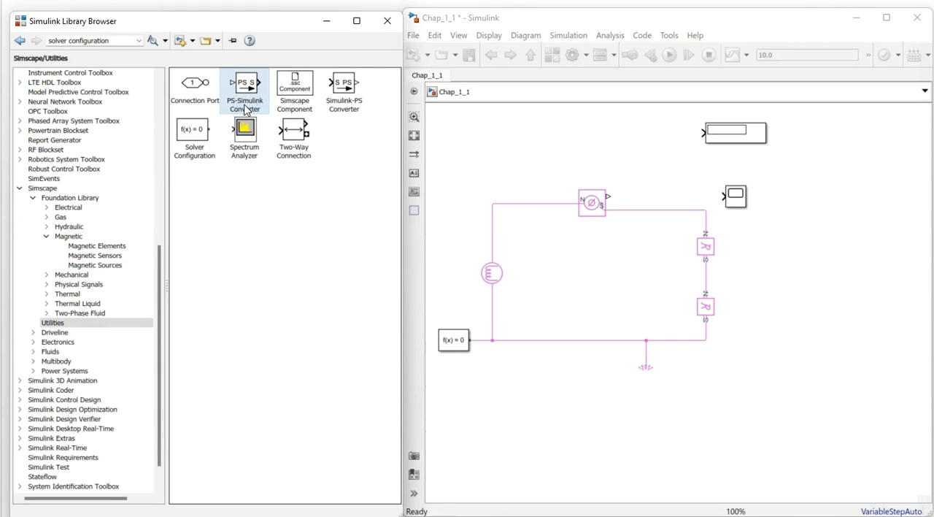
pyautogui.moveTo(252, 87); pyautogui.dragTo(608, 197)
pyautogui.moveTo(723, 136); pyautogui.dragTo(743, 158)
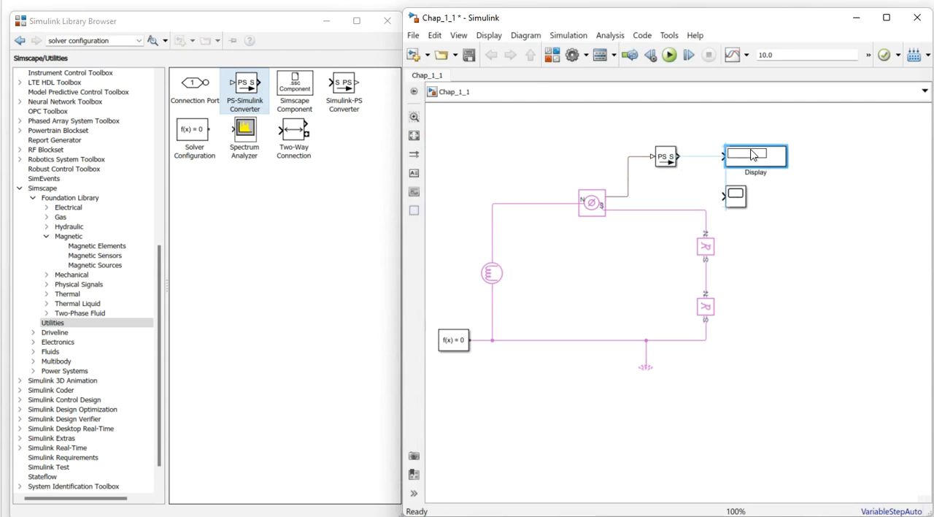
pyautogui.click(691, 157)
pyautogui.moveTo(743, 205); pyautogui.dragTo(701, 156)
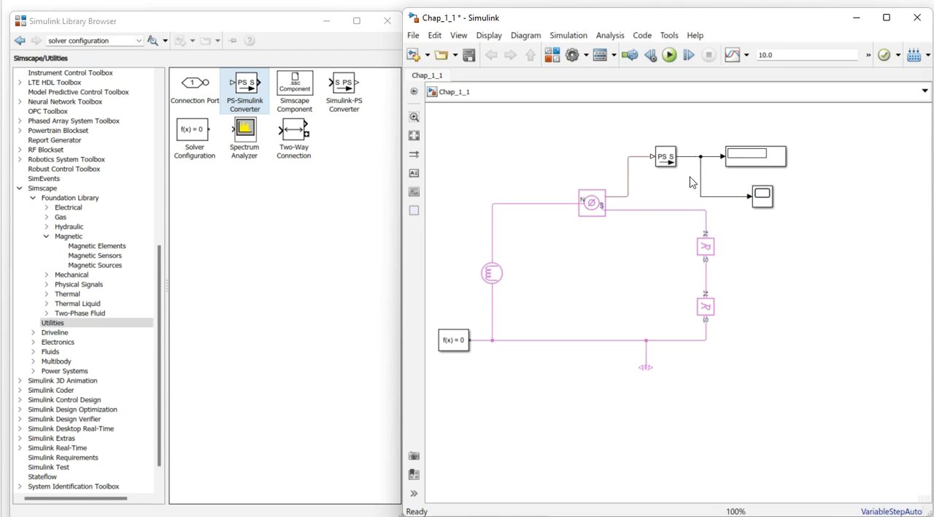
pyautogui.click(706, 243)
pyautogui.click(655, 224)
pyautogui.click(601, 208)
pyautogui.click(611, 221)
pyautogui.click(598, 215)
pyautogui.click(647, 187)
pyautogui.click(588, 216)
pyautogui.click(729, 178)
# - Move the Scope further right past the Display and look up the MMF Sensor in the magnetic sensors library
pyautogui.moveTo(773, 208); pyautogui.dragTo(846, 208)
pyautogui.click(526, 249)
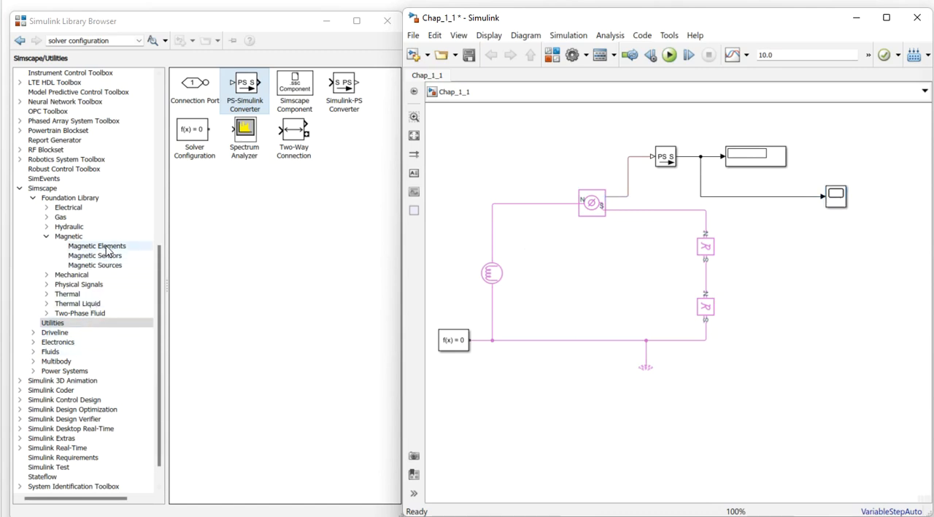
pyautogui.click(492, 273)
pyautogui.click(537, 213)
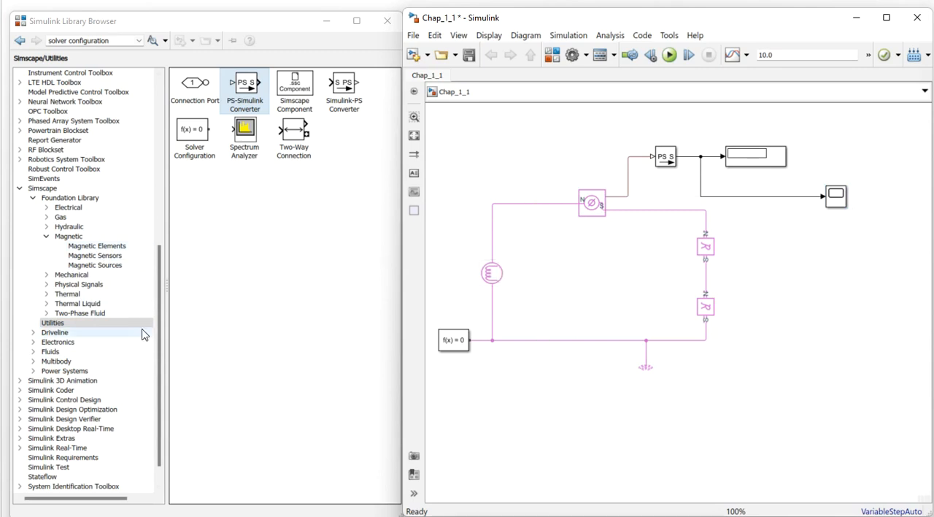
pyautogui.click(105, 257)
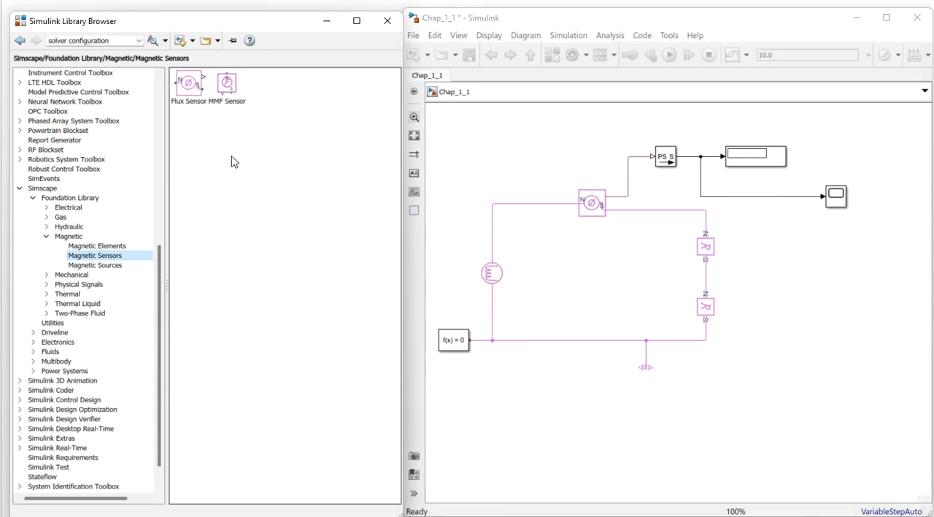
pyautogui.click(229, 85)
pyautogui.click(494, 274)
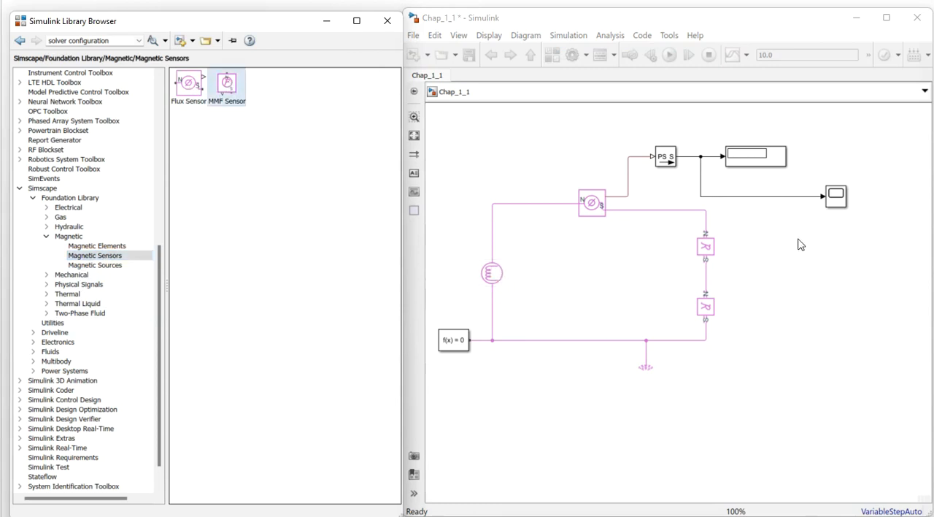
pyautogui.moveTo(836, 198); pyautogui.dragTo(851, 202)
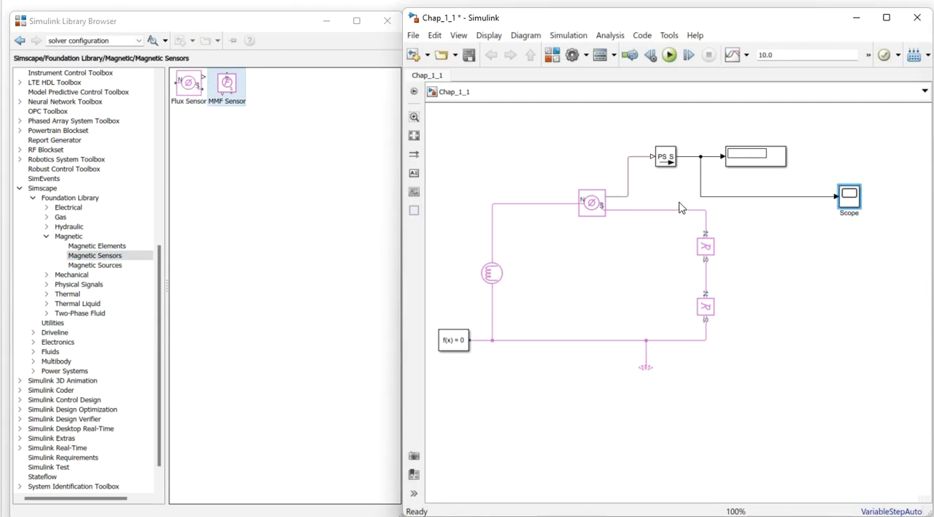
# - Place a Divide block from Math Operations below the Scope and feed its multiply input from the Scope's signal line
pyautogui.moveTo(159, 275); pyautogui.dragTo(159, 107)
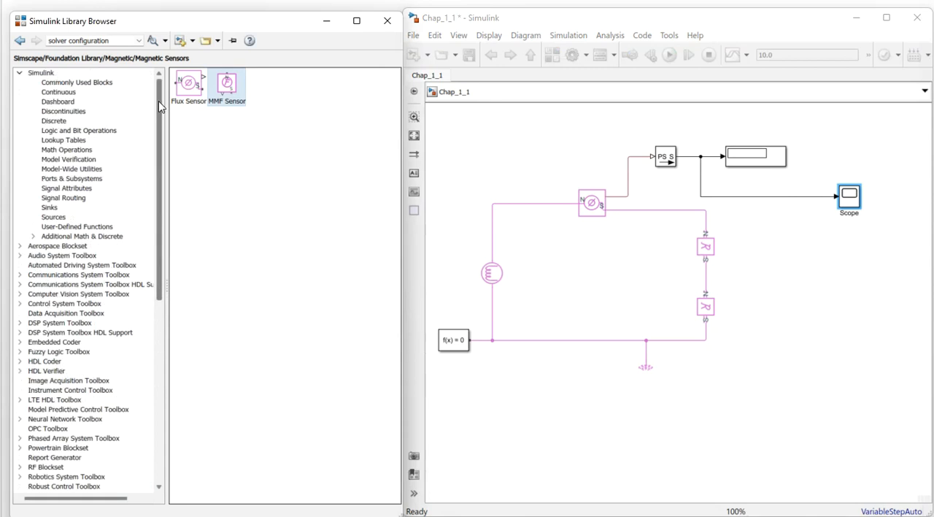
pyautogui.click(54, 84)
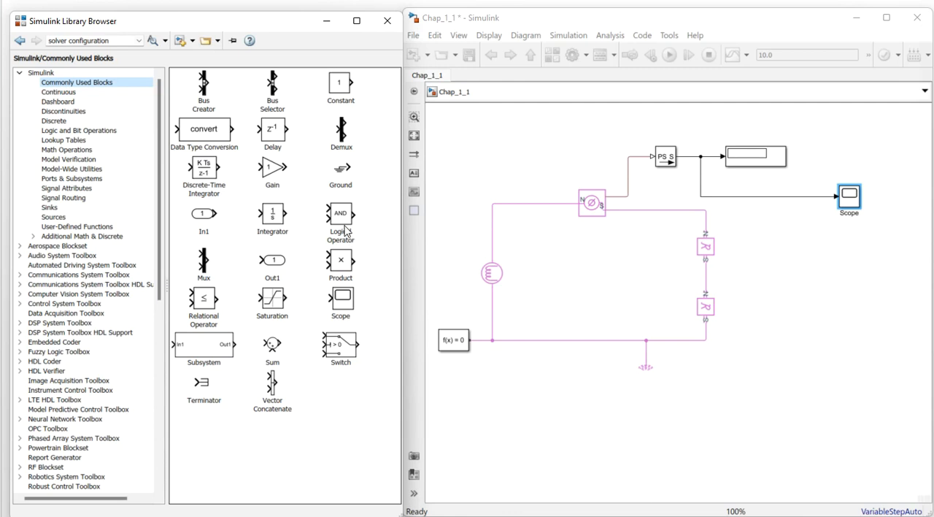
pyautogui.click(68, 93)
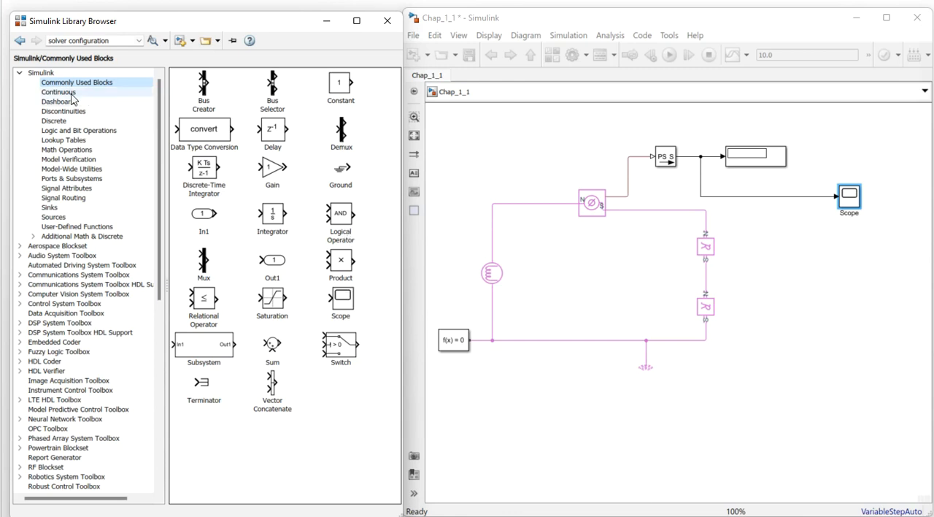
pyautogui.click(65, 151)
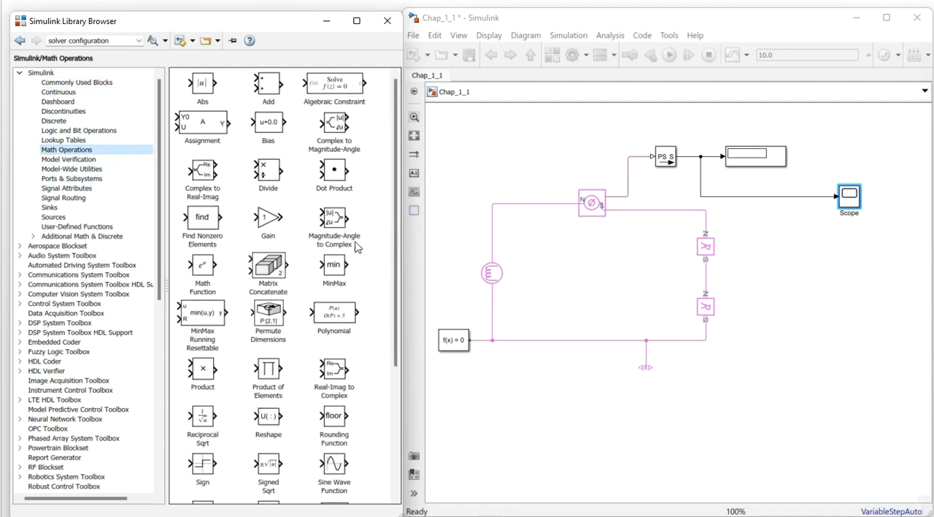
pyautogui.moveTo(272, 173)
pyautogui.mouseDown()
pyautogui.moveTo(277, 195)
pyautogui.moveTo(584, 236)
pyautogui.moveTo(793, 235)
pyautogui.moveTo(772, 218)
pyautogui.moveTo(767, 196)
pyautogui.mouseUp()
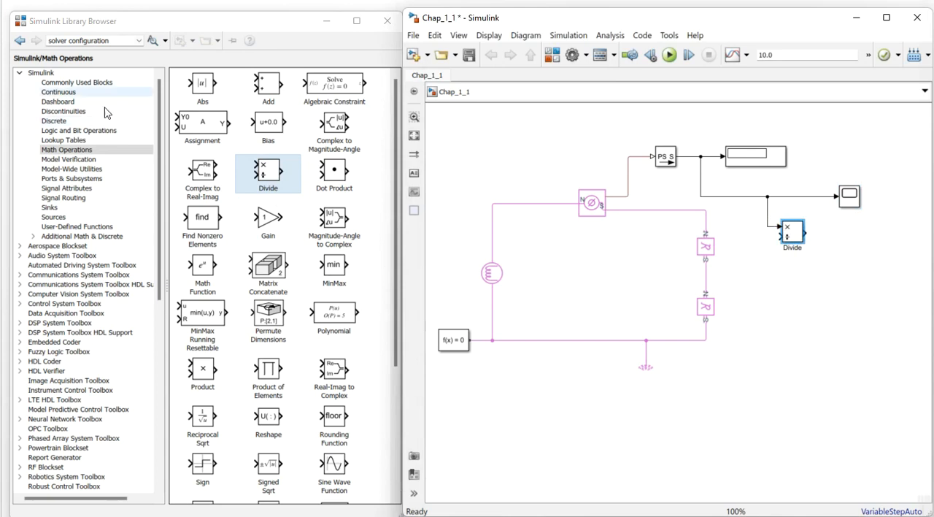
# - Place a Constant block below the Divide block and connect it to the divide input
pyautogui.click(70, 85)
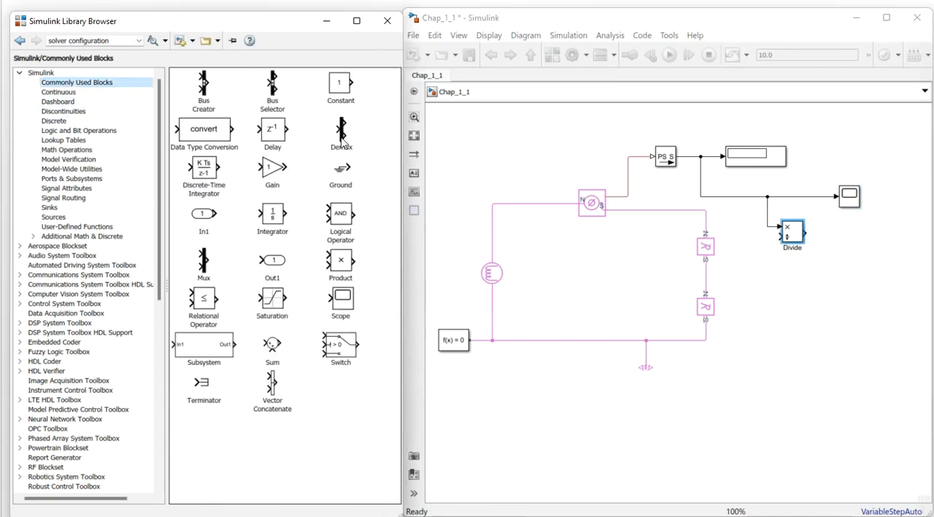
pyautogui.moveTo(346, 108); pyautogui.dragTo(769, 273)
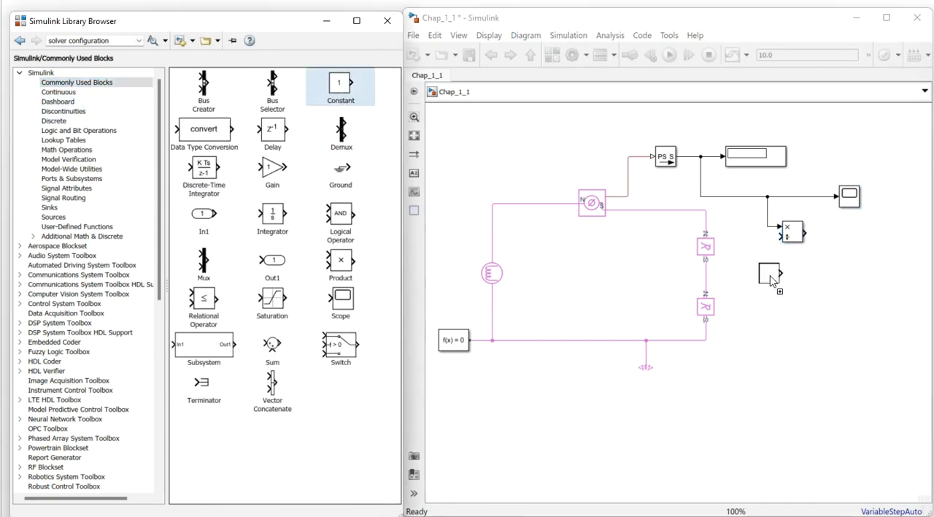
pyautogui.moveTo(786, 235); pyautogui.dragTo(812, 237)
pyautogui.moveTo(773, 278); pyautogui.dragTo(749, 268)
pyautogui.click(823, 243)
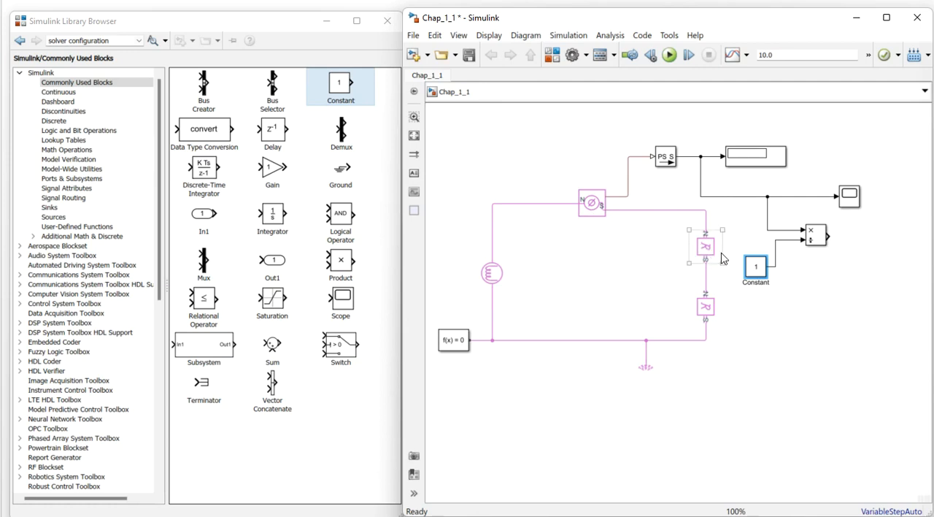
# - Uncover the handwritten reluctance formulas beside the model, then set the Constant's value to 0.01 and shift the Divide block slightly closer
pyautogui.click(328, 24)
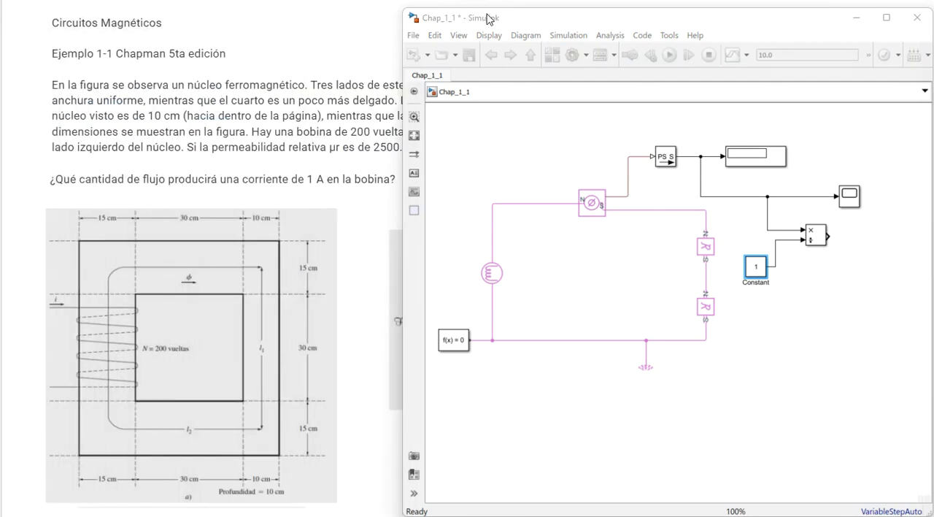
pyautogui.moveTo(488, 20); pyautogui.dragTo(124, 18)
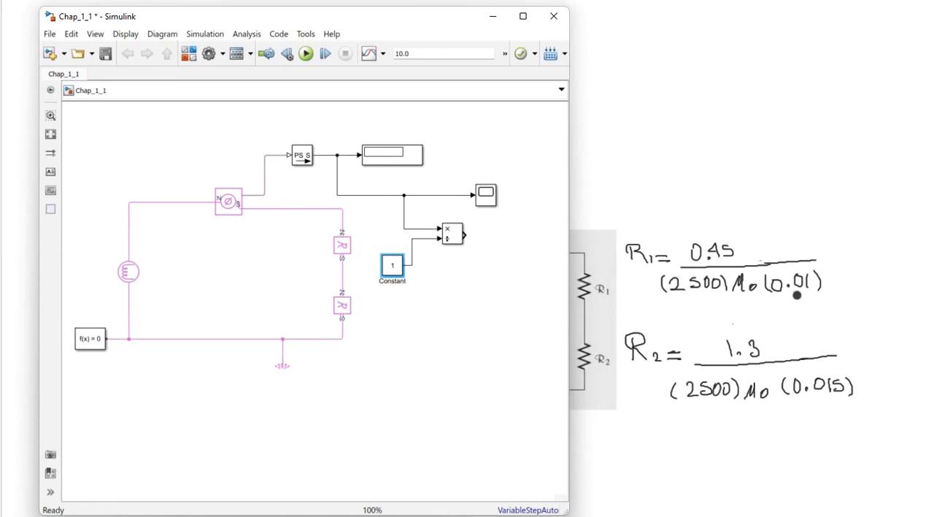
pyautogui.doubleClick(391, 269)
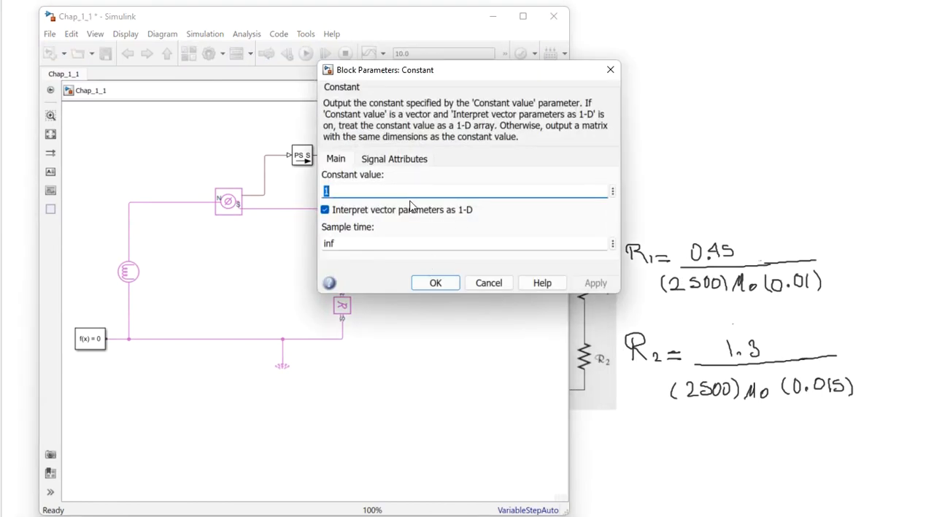
pyautogui.write('0')
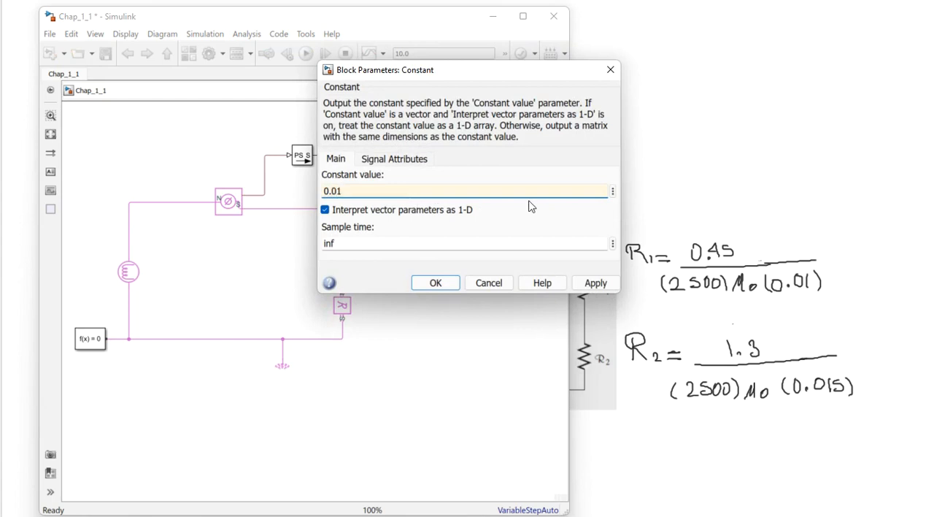
pyautogui.click(589, 283)
pyautogui.click(435, 283)
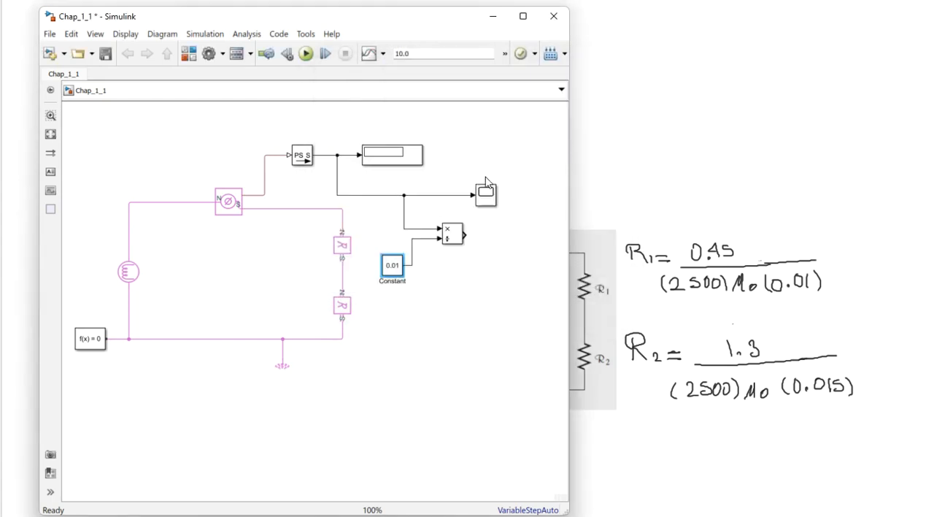
pyautogui.moveTo(448, 240); pyautogui.dragTo(440, 239)
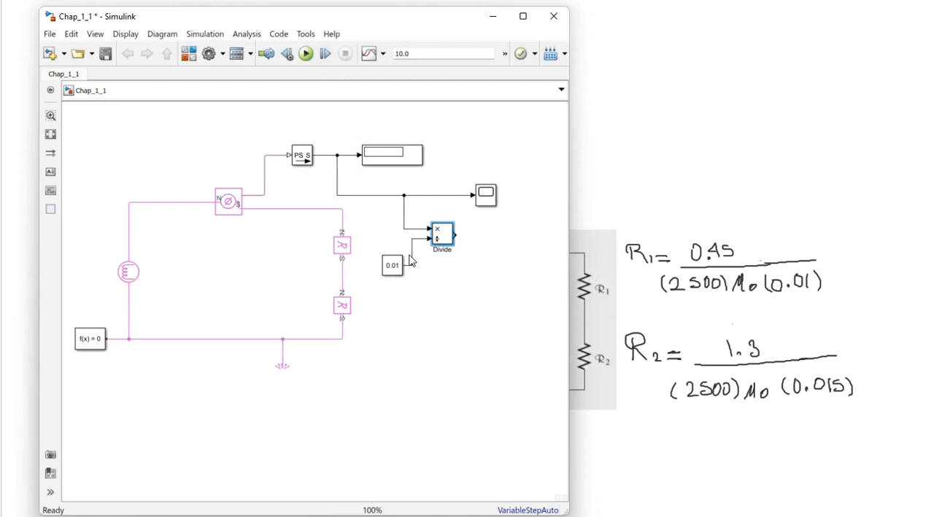
# - Shift the 0.01 Constant slightly left of the Divide block and move the Scope slightly further right
pyautogui.moveTo(398, 267)
pyautogui.mouseDown()
pyautogui.moveTo(387, 266)
pyautogui.moveTo(403, 256)
pyautogui.mouseUp()
pyautogui.click(487, 194)
pyautogui.moveTo(487, 197); pyautogui.dragTo(501, 197)
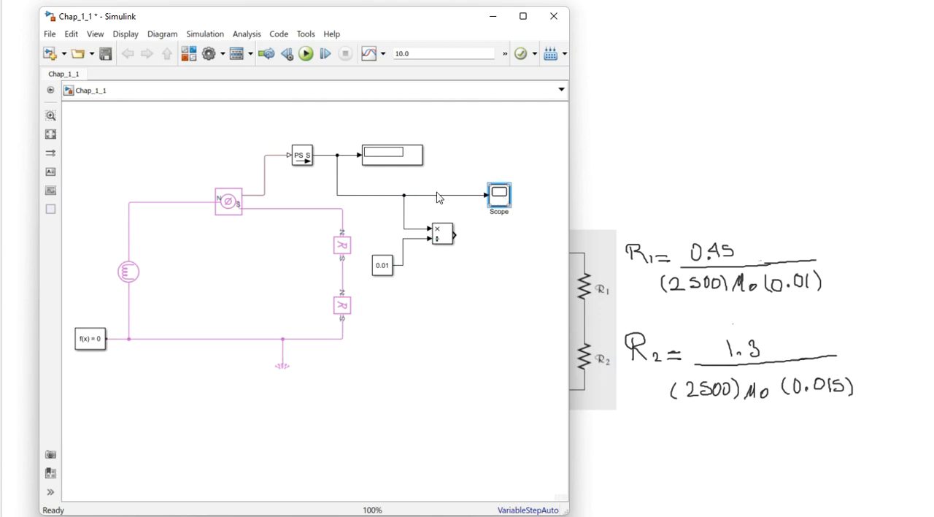
# - Configure the Scope with a layout of two stacked displays and 2 input ports
pyautogui.moveTo(365, 207); pyautogui.dragTo(735, 70)
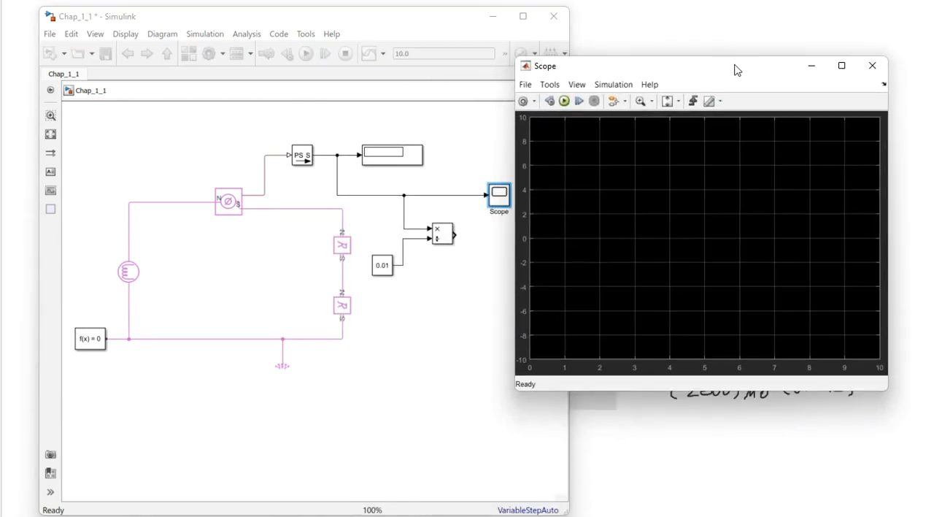
pyautogui.click(523, 103)
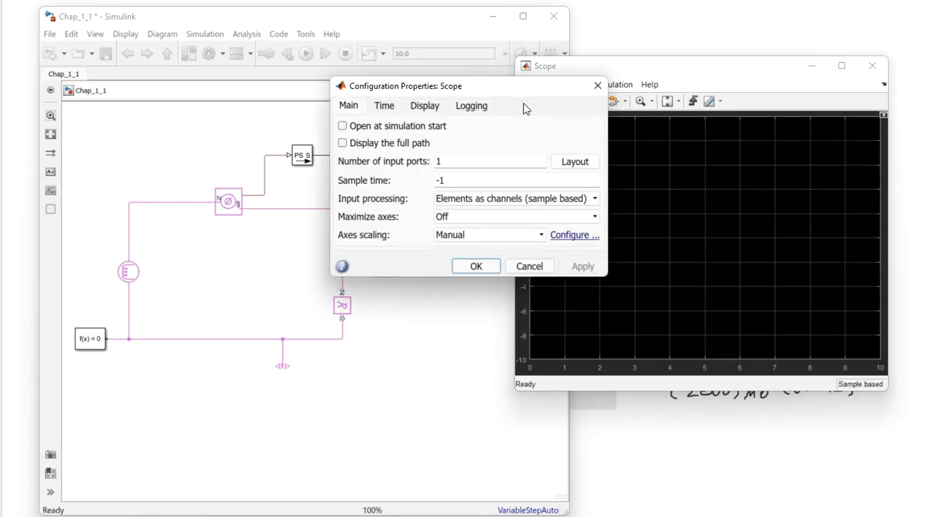
pyautogui.moveTo(510, 86); pyautogui.dragTo(750, 94)
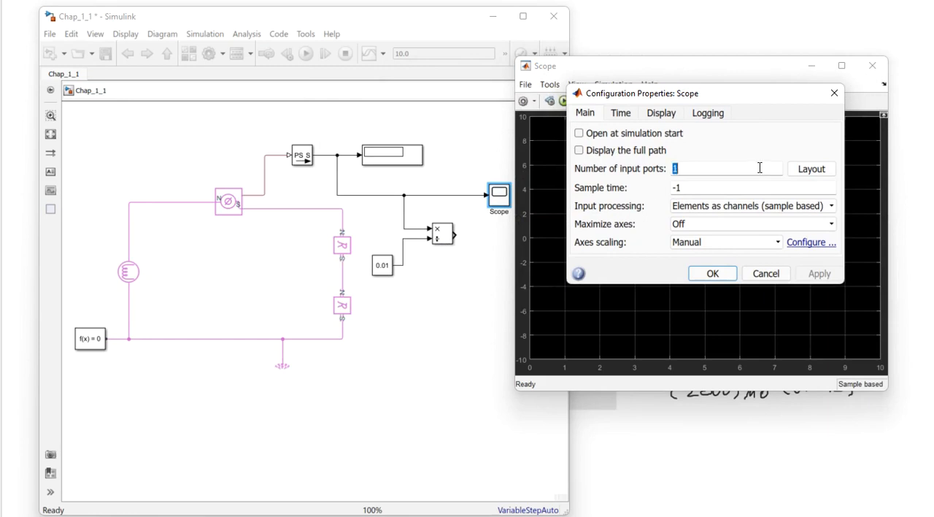
pyautogui.click(821, 170)
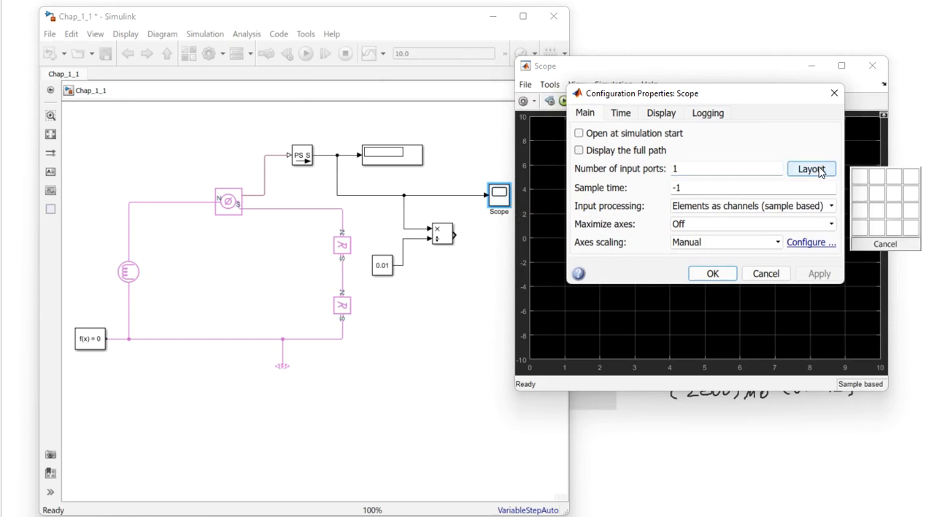
pyautogui.click(860, 193)
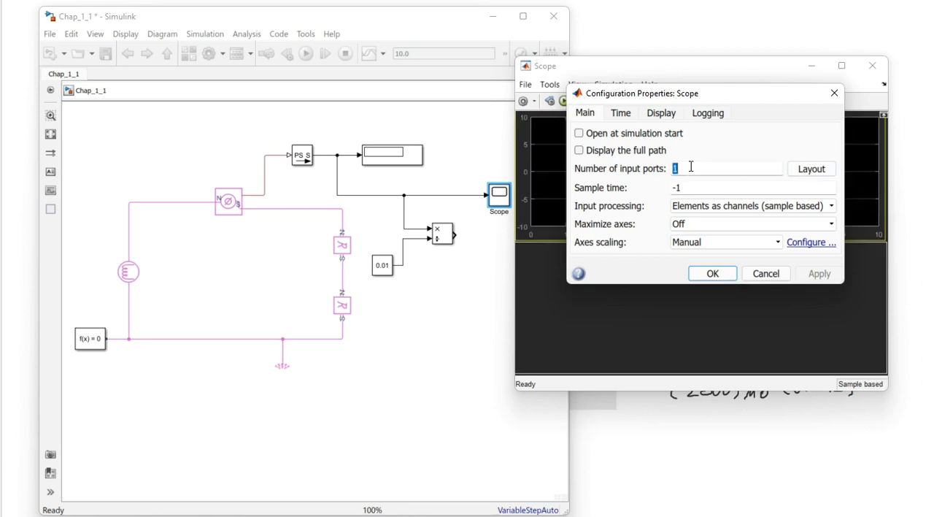
pyautogui.write('2')
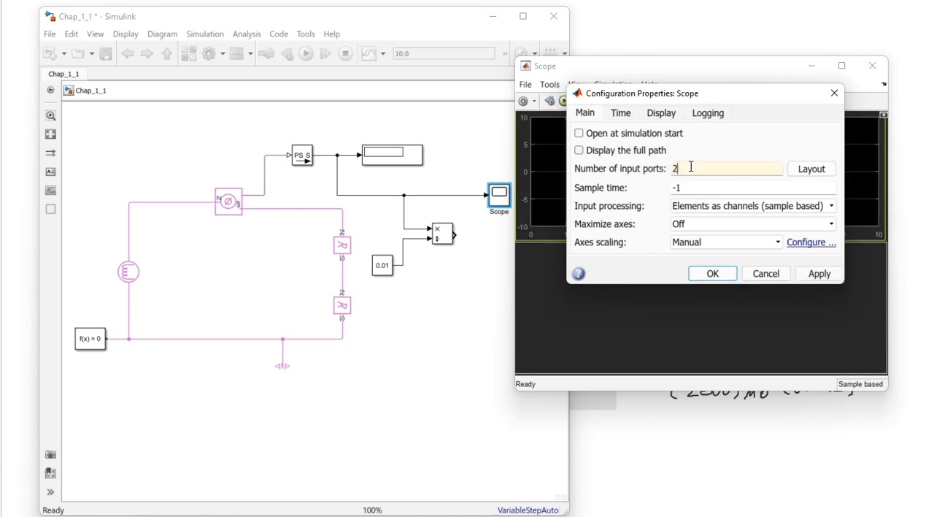
pyautogui.click(818, 275)
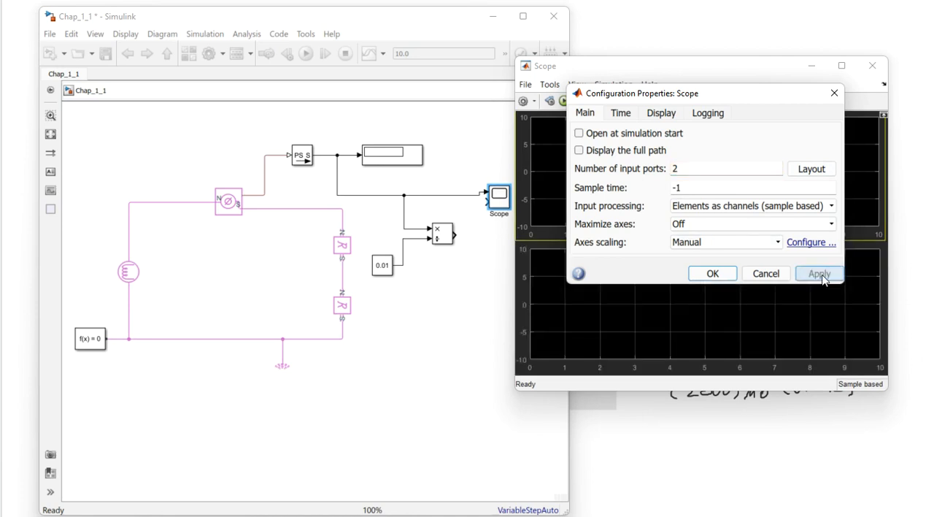
pyautogui.click(718, 272)
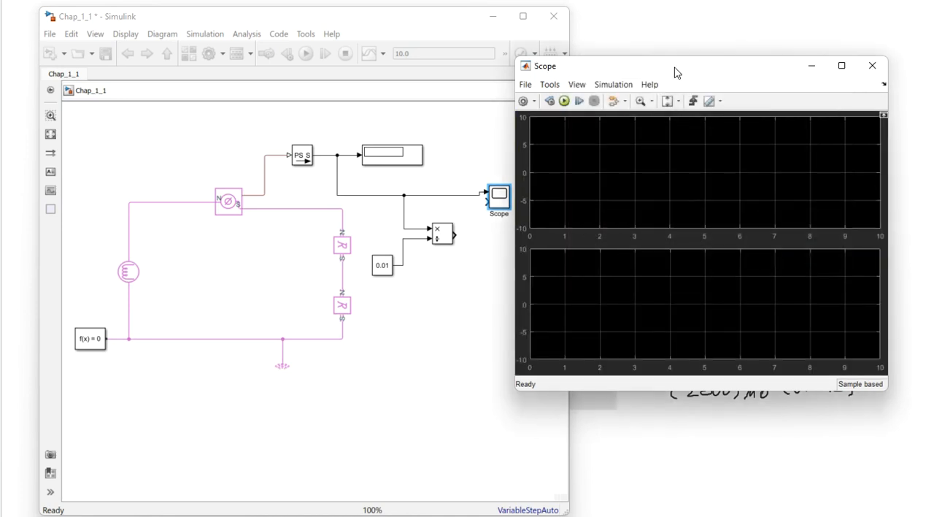
# - Enlarge the Scope block vertically and align the Divide block so its output connects to the Scope's second input
pyautogui.moveTo(647, 70); pyautogui.dragTo(685, 67)
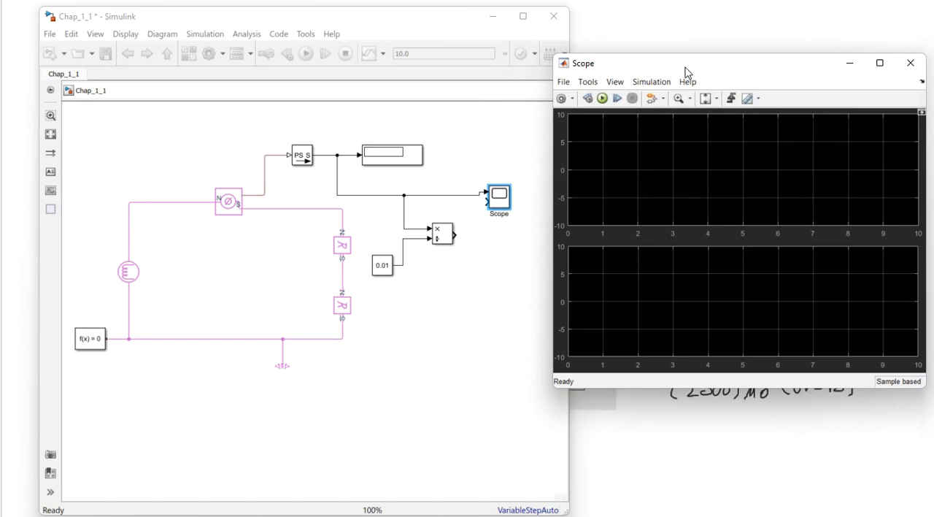
pyautogui.click(506, 203)
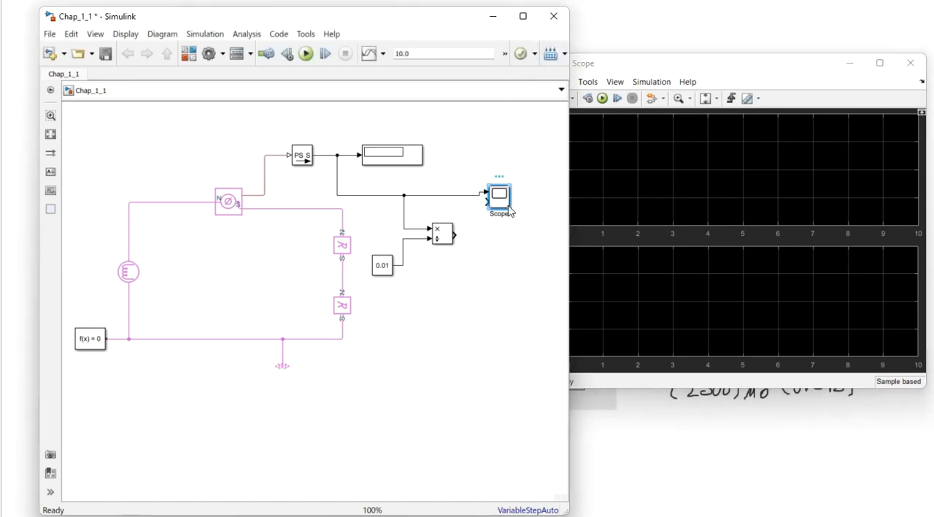
pyautogui.moveTo(510, 210); pyautogui.dragTo(518, 260)
pyautogui.moveTo(502, 226); pyautogui.dragTo(506, 204)
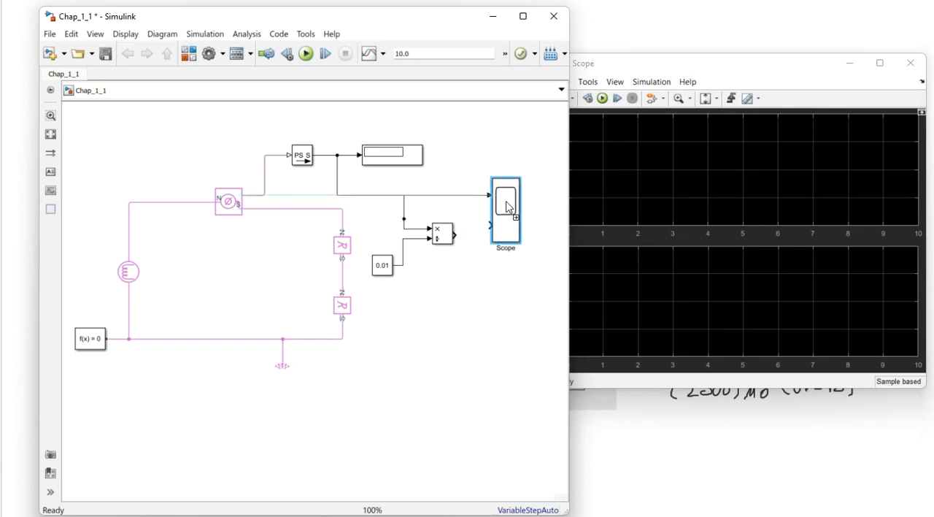
pyautogui.moveTo(443, 235); pyautogui.dragTo(490, 225)
pyautogui.click(504, 273)
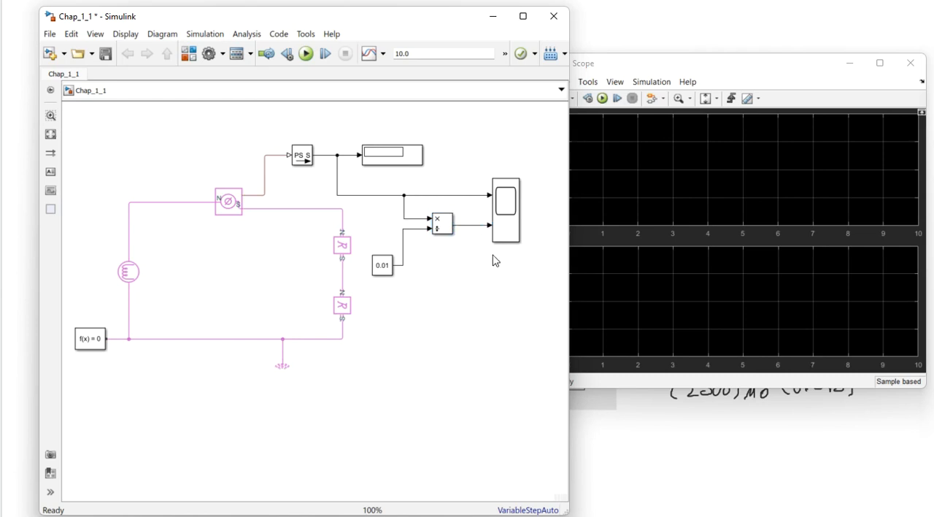
# - Save the model and run the simulation with the Scope plots open beside it
pyautogui.moveTo(626, 69)
pyautogui.mouseDown()
pyautogui.moveTo(659, 62)
pyautogui.moveTo(637, 56)
pyautogui.mouseUp()
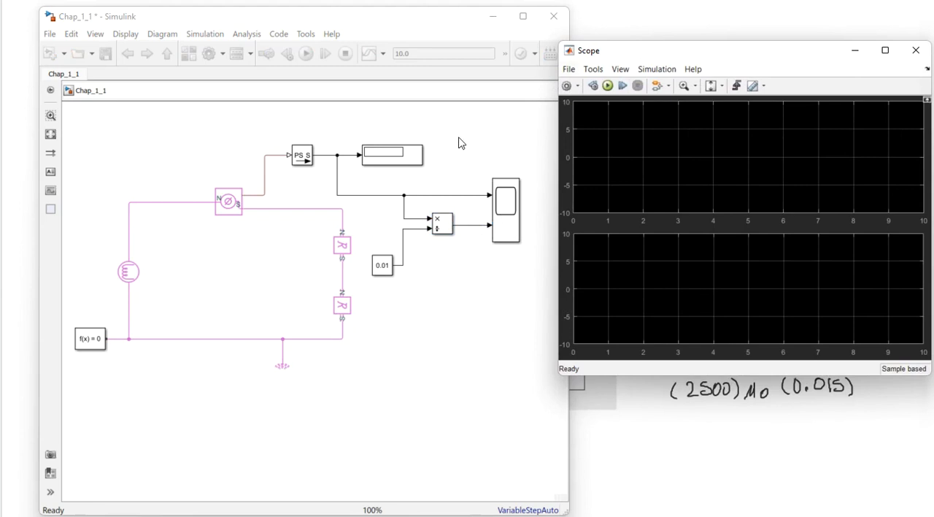
pyautogui.click(182, 141)
pyautogui.click(105, 53)
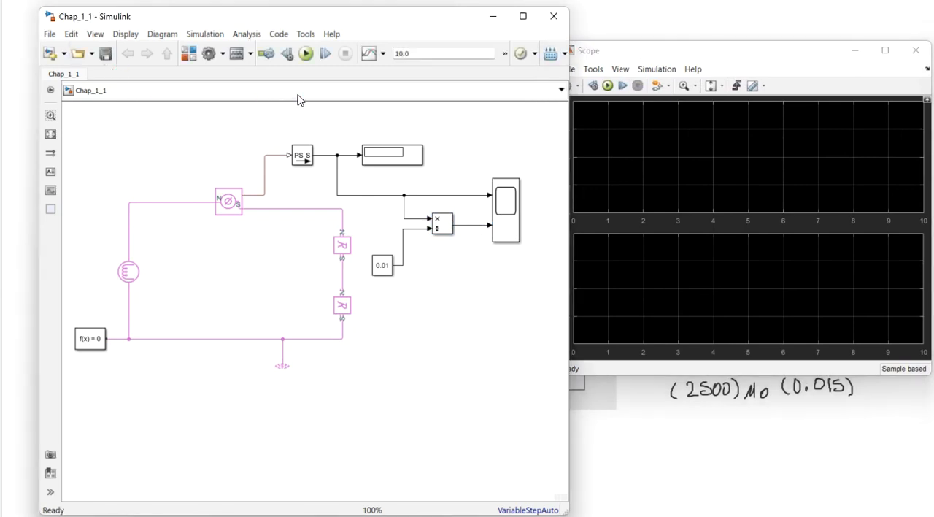
pyautogui.click(307, 54)
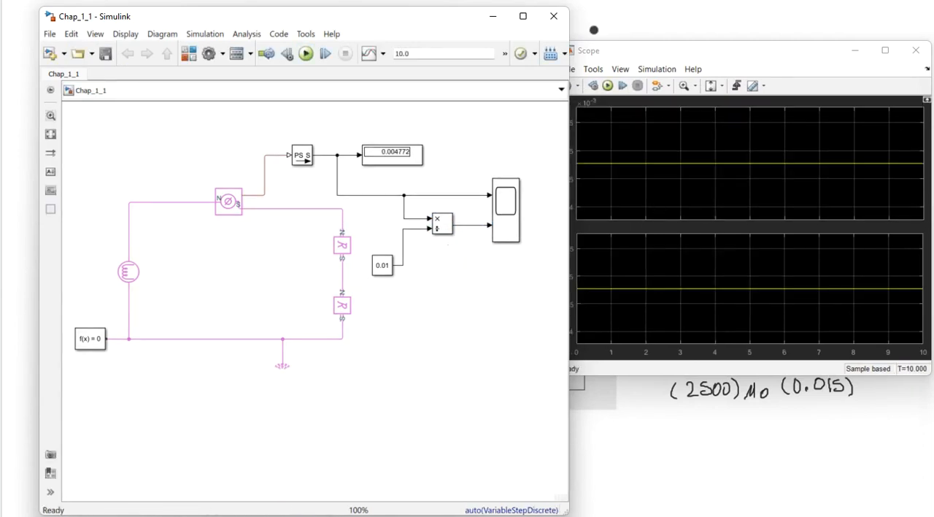
# - Zoom in twice on the flux trace in the Scope's upper plot to examine its value
pyautogui.click(611, 64)
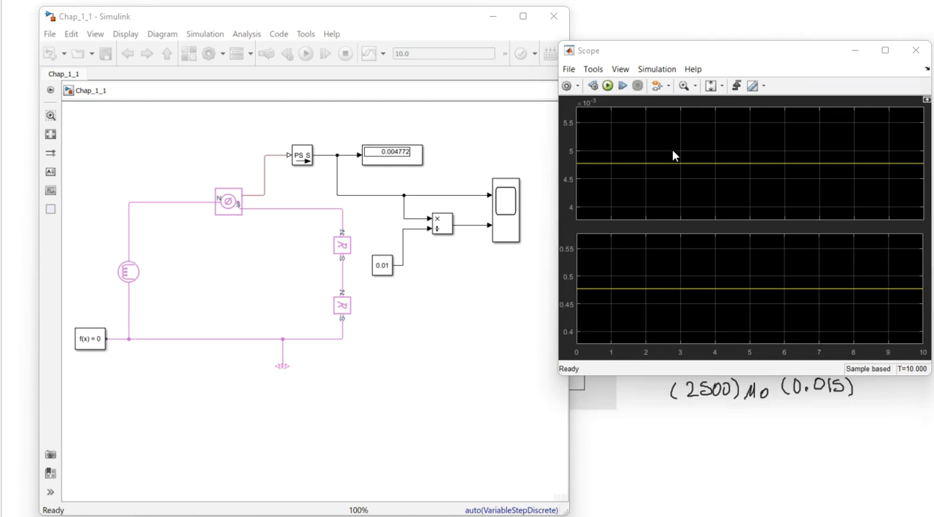
pyautogui.click(684, 87)
pyautogui.moveTo(675, 148); pyautogui.dragTo(625, 173)
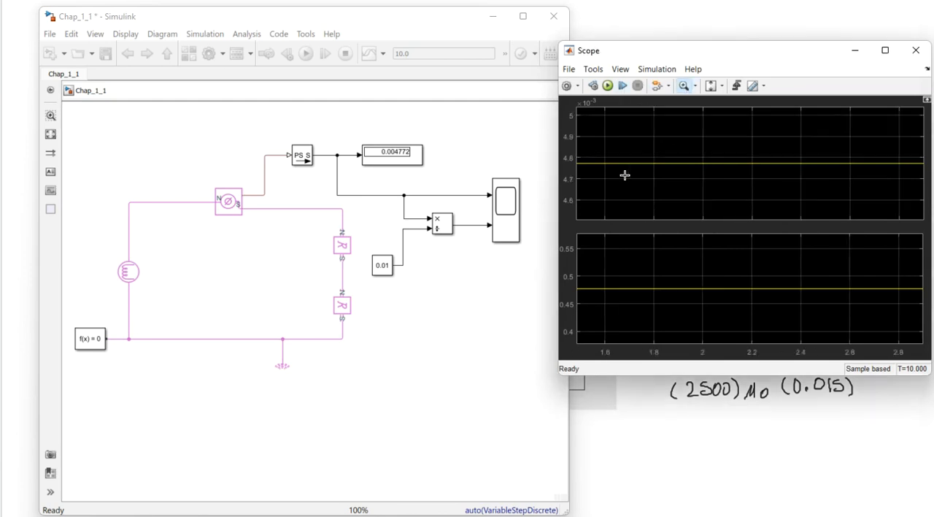
pyautogui.moveTo(690, 149); pyautogui.dragTo(624, 181)
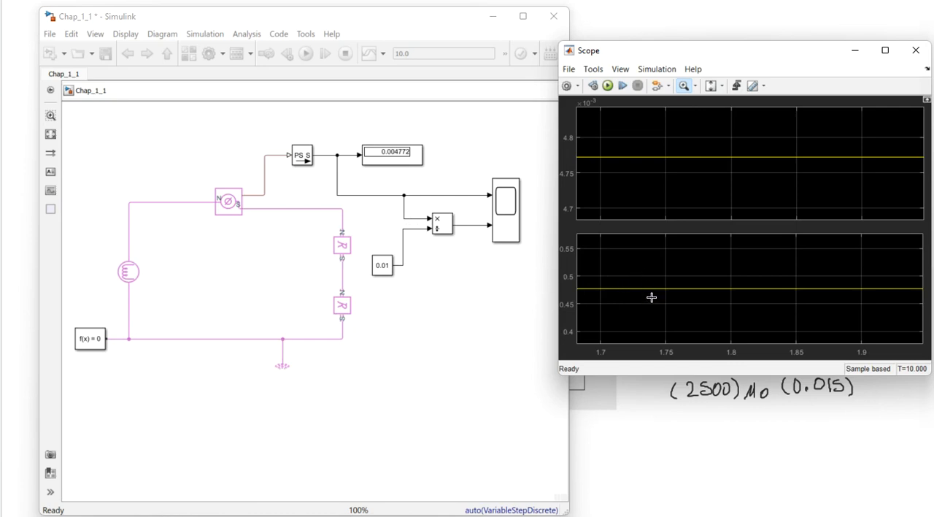
# - Close the Scope plot window and save the model
pyautogui.moveTo(653, 59); pyautogui.dragTo(644, 22)
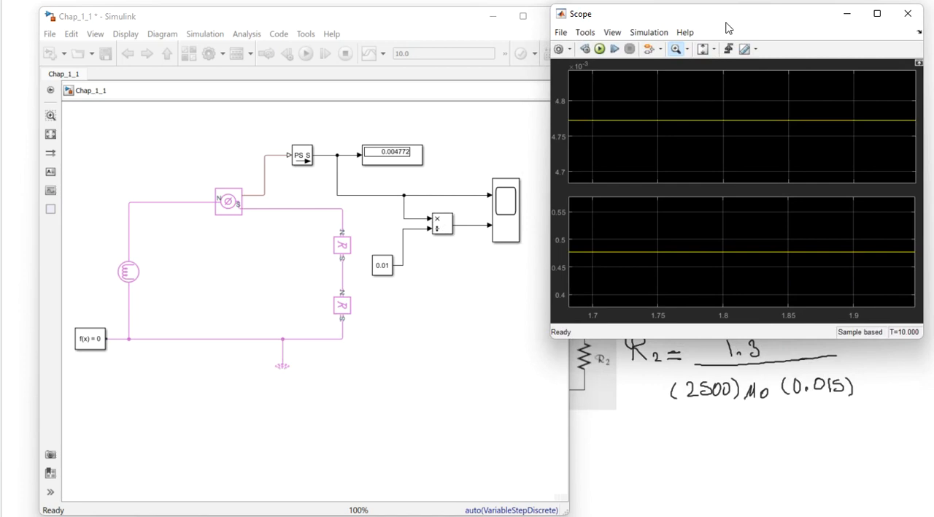
pyautogui.click(908, 13)
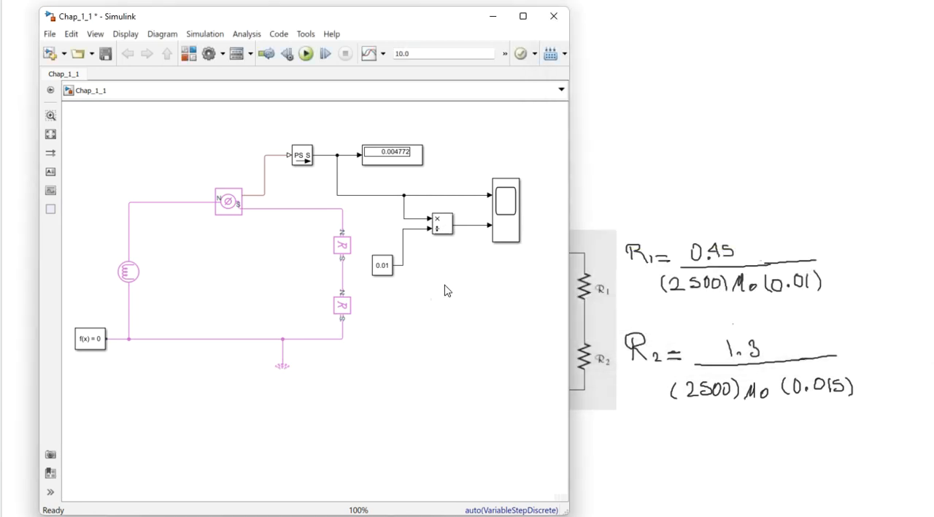
pyautogui.click(105, 54)
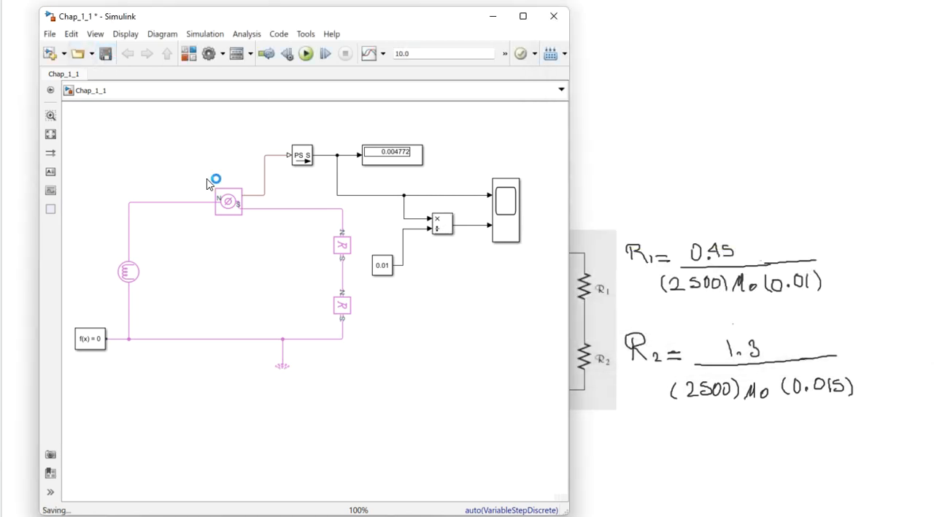